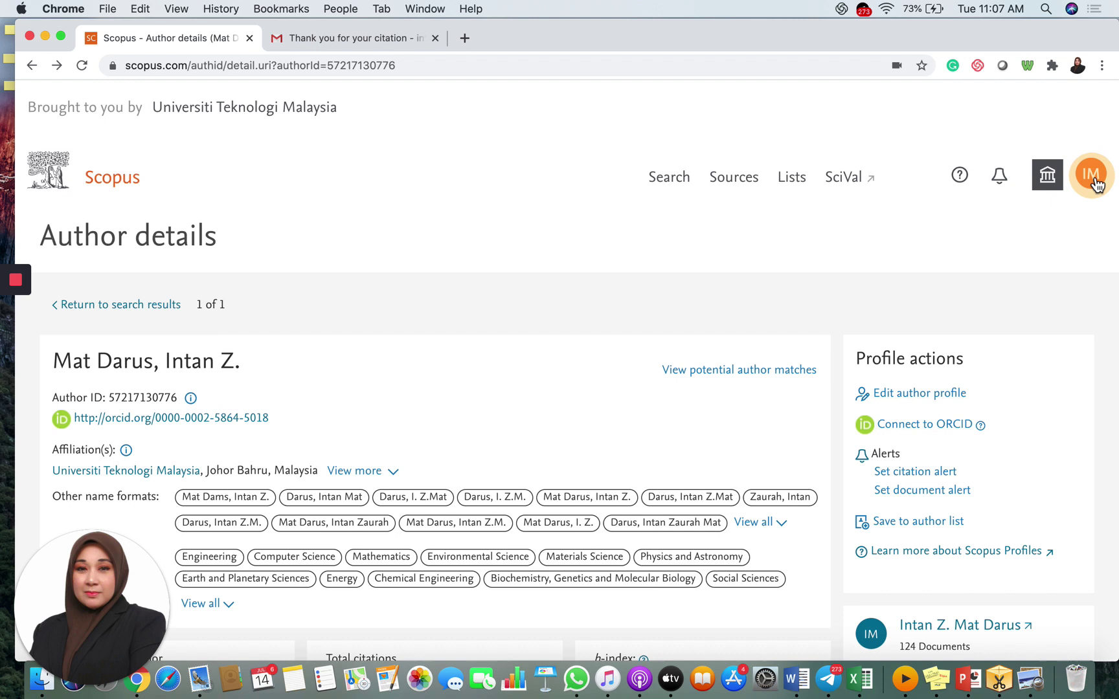
Step: Check from the account menu which institution provides Scopus access, then close the panel
{"action": "left_click", "coordinate": [1092, 185]}
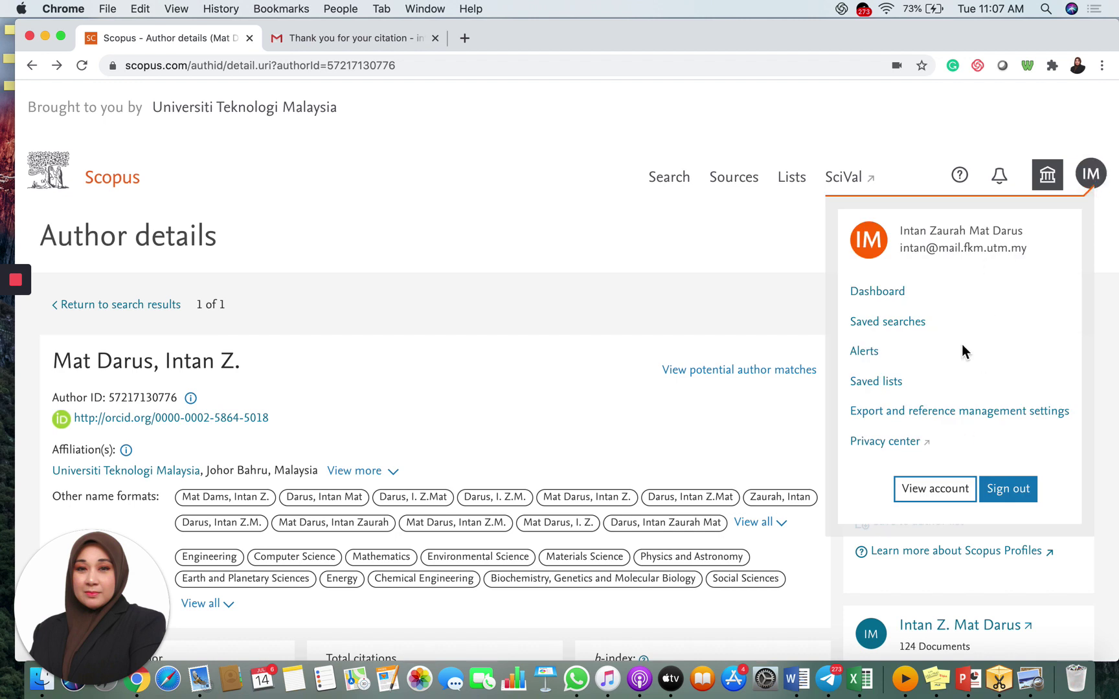
{"action": "left_click", "coordinate": [1048, 176]}
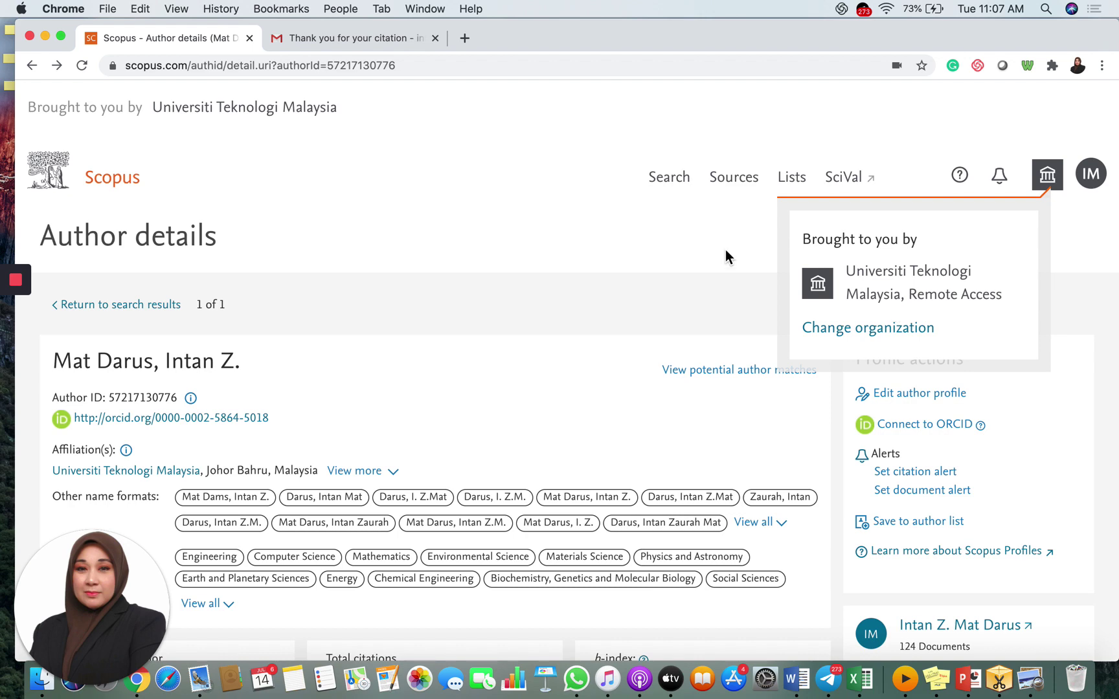
{"action": "left_click", "coordinate": [701, 241]}
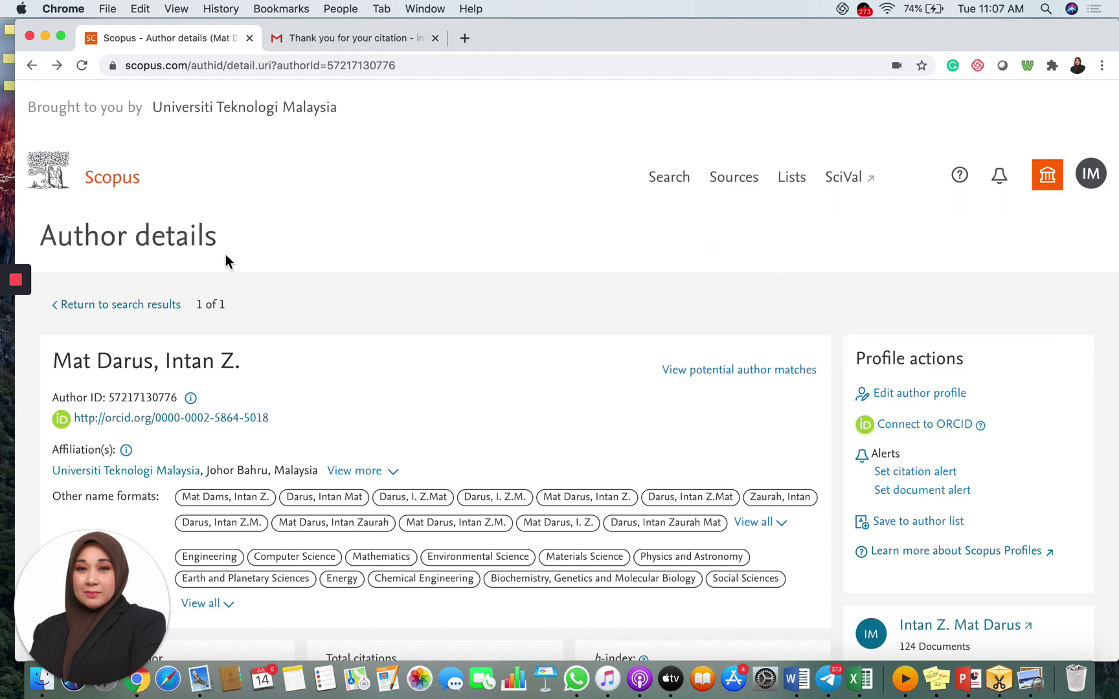
{"action": "scroll", "coordinate": [238, 375], "scroll_direction": "down", "scroll_amount": 1}
{"action": "scroll", "coordinate": [237, 374], "scroll_direction": "down", "scroll_amount": 4}
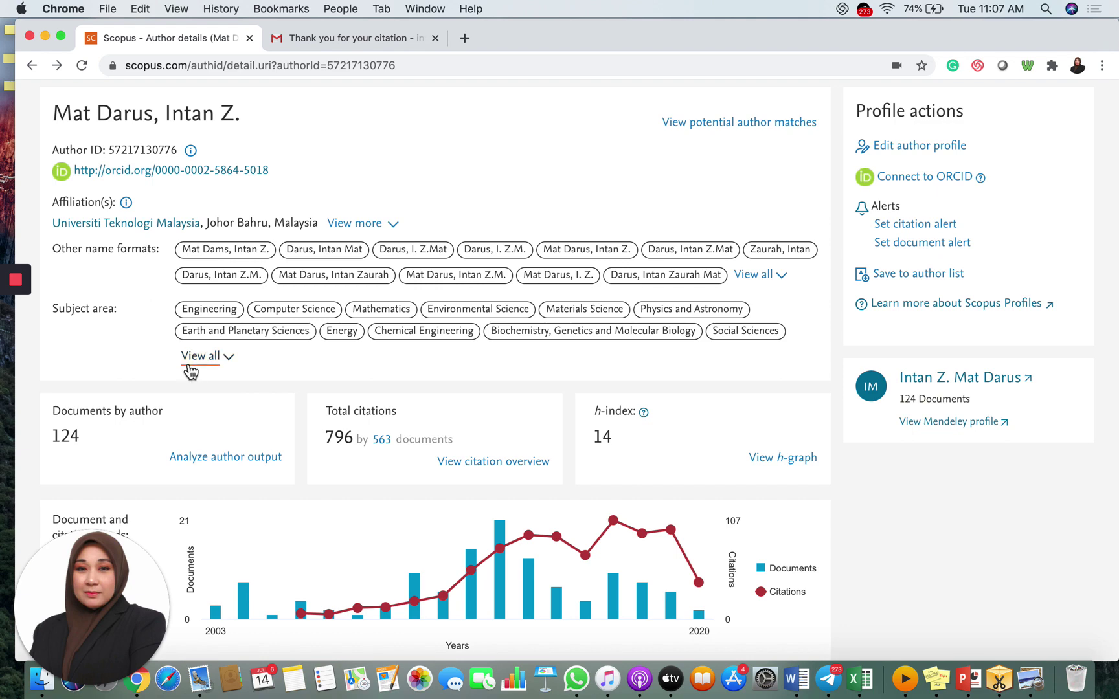
{"action": "scroll", "coordinate": [188, 370], "scroll_direction": "up", "scroll_amount": 4}
{"action": "scroll", "coordinate": [189, 369], "scroll_direction": "down", "scroll_amount": 5}
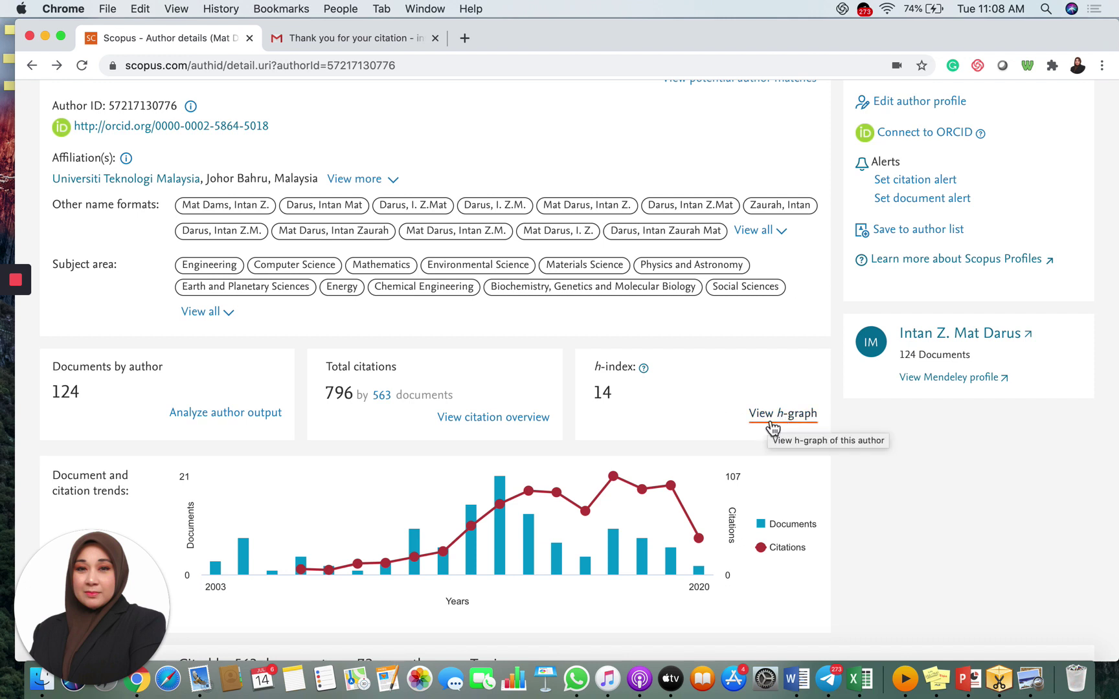
Step: View the author's h-graph and browse the citation-ranked documents, showing an h-index of 14
{"action": "left_click", "coordinate": [772, 428]}
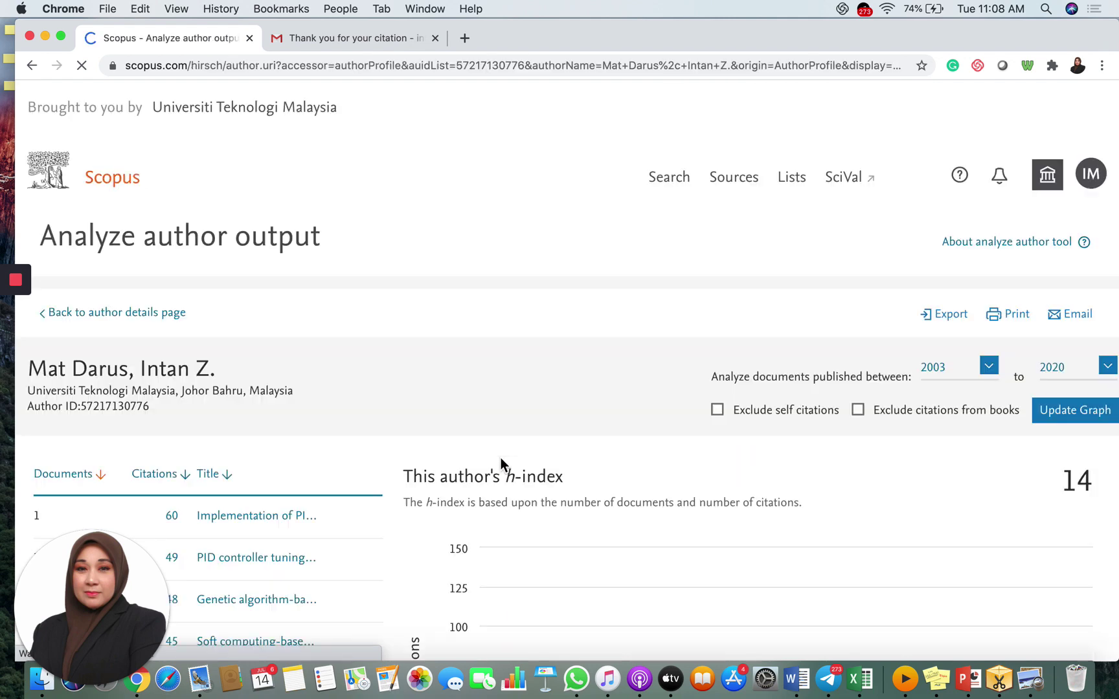
{"action": "scroll", "coordinate": [501, 464], "scroll_direction": "down", "scroll_amount": 5}
{"action": "scroll", "coordinate": [503, 464], "scroll_direction": "down", "scroll_amount": 5}
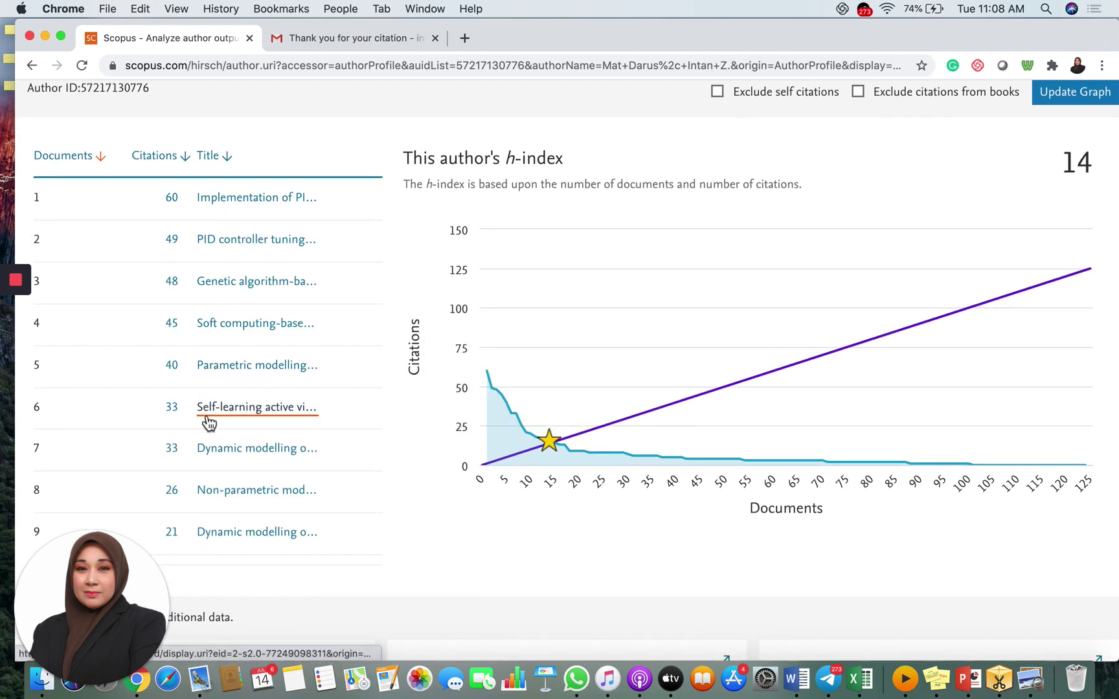
{"action": "scroll", "coordinate": [208, 423], "scroll_direction": "down", "scroll_amount": 2}
{"action": "scroll", "coordinate": [208, 422], "scroll_direction": "up", "scroll_amount": 2}
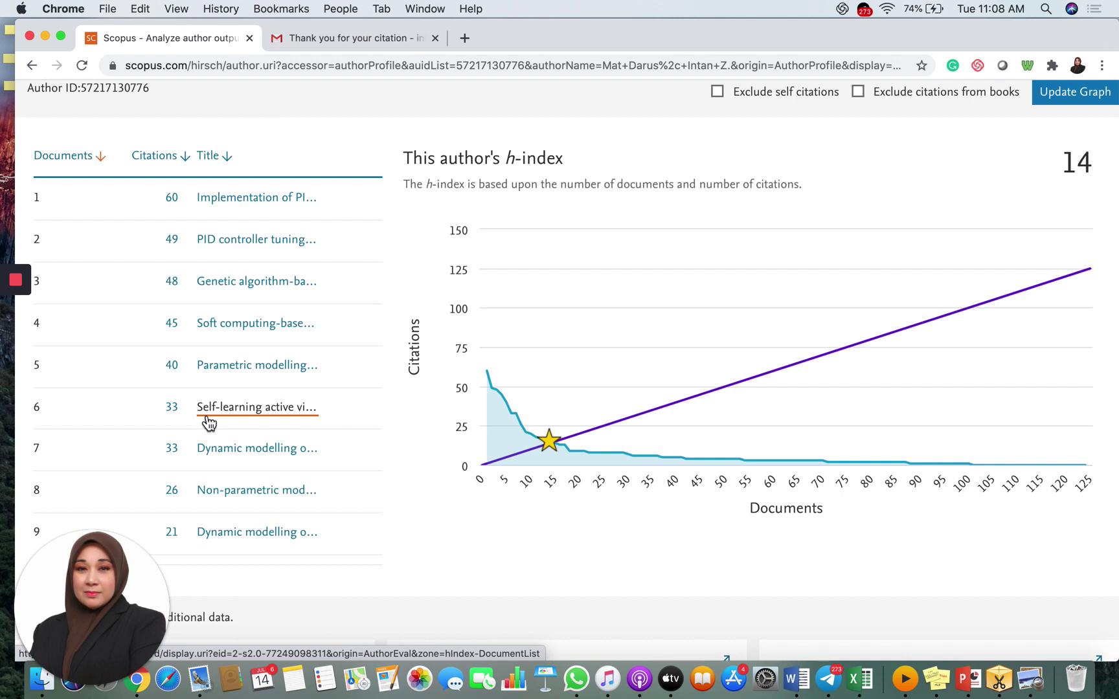
{"action": "scroll", "coordinate": [209, 423], "scroll_direction": "down", "scroll_amount": 6}
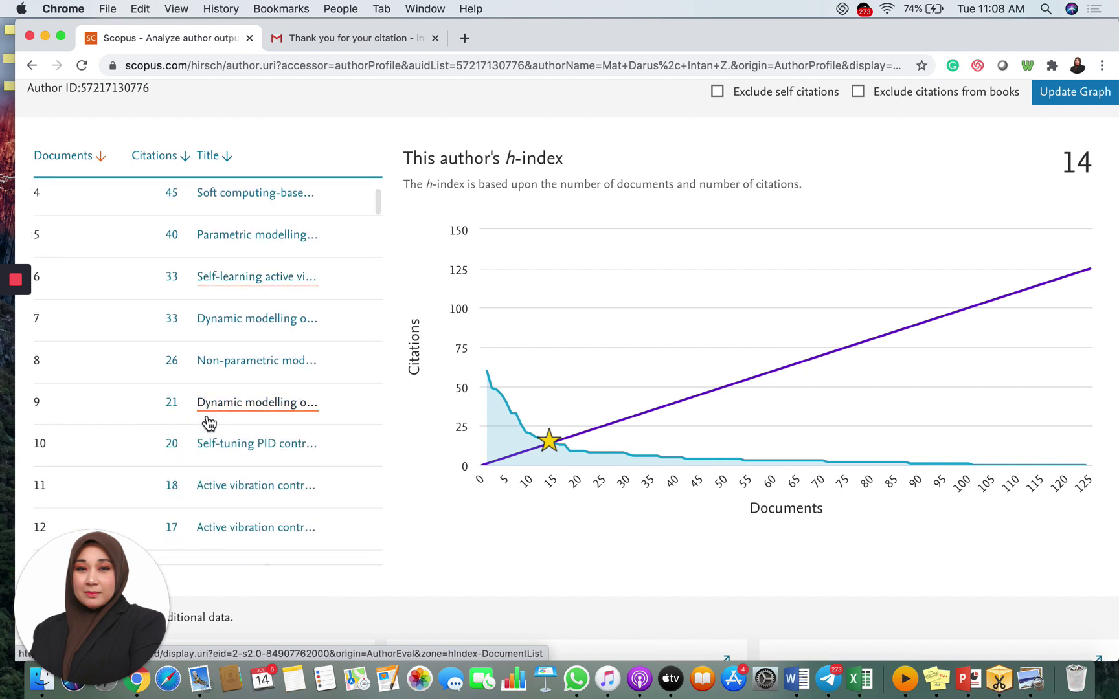
{"action": "scroll", "coordinate": [206, 421], "scroll_direction": "down", "scroll_amount": 1}
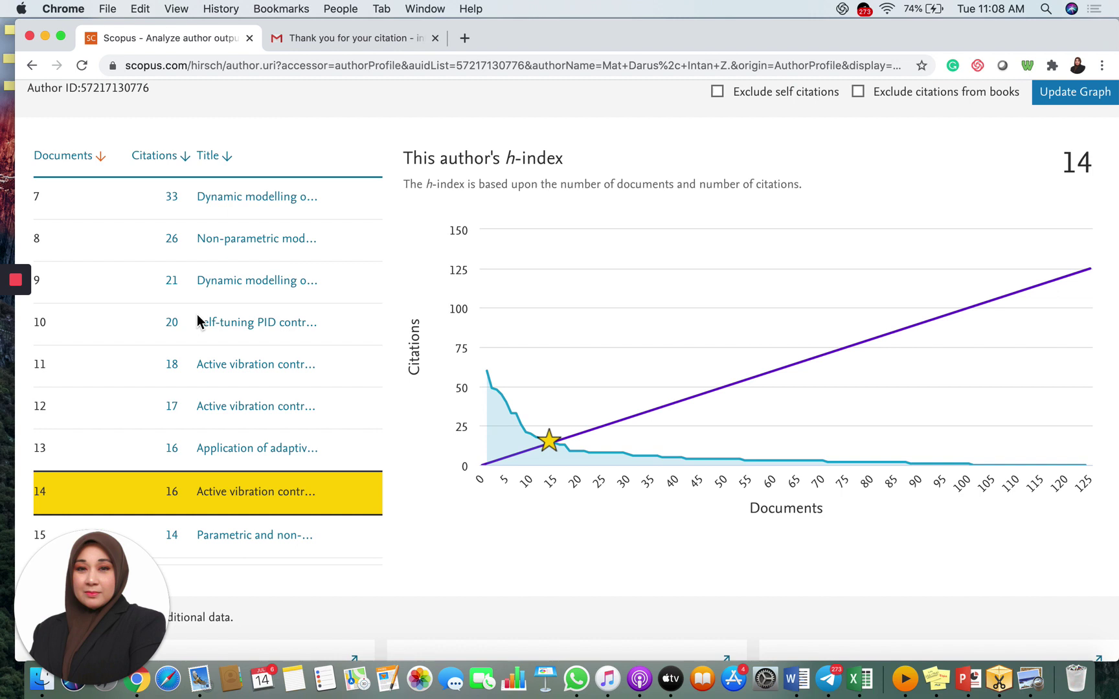
{"action": "scroll", "coordinate": [199, 319], "scroll_direction": "up", "scroll_amount": 6}
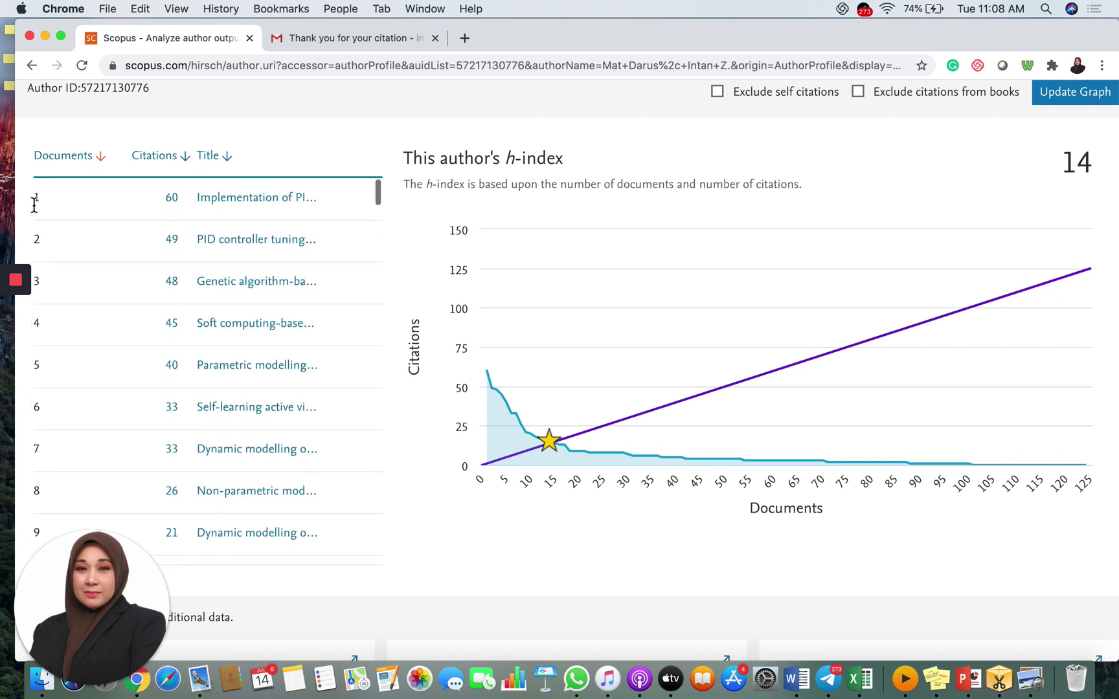
{"action": "scroll", "coordinate": [70, 408], "scroll_direction": "down", "scroll_amount": 4}
{"action": "scroll", "coordinate": [69, 405], "scroll_direction": "down", "scroll_amount": 3}
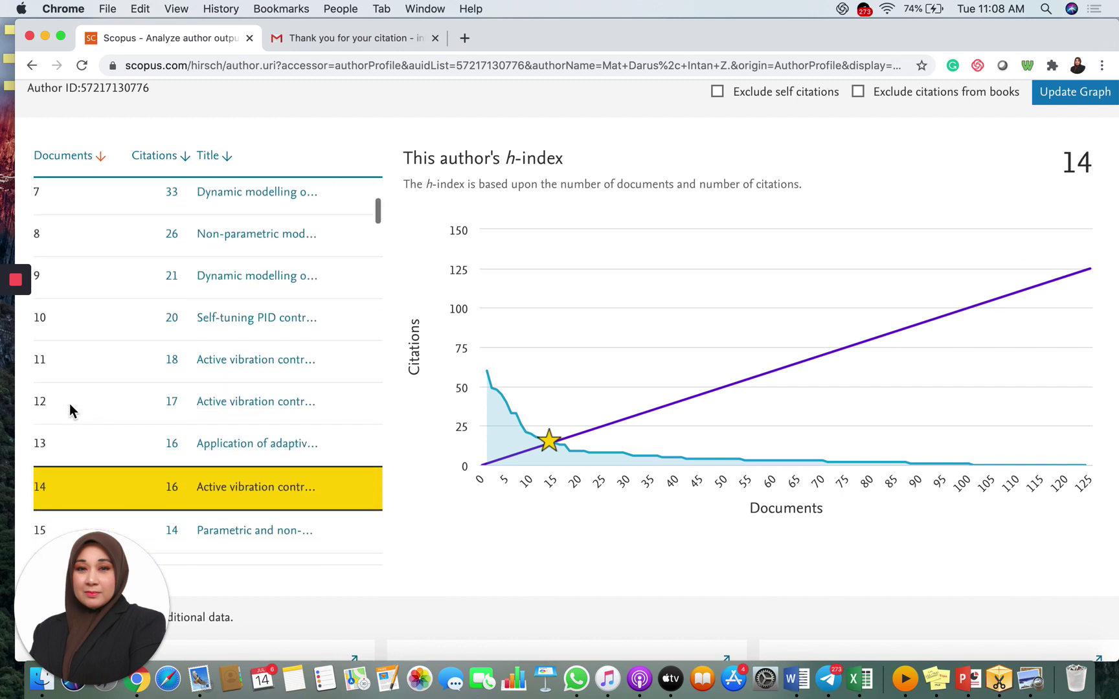
{"action": "scroll", "coordinate": [193, 325], "scroll_direction": "up", "scroll_amount": 8}
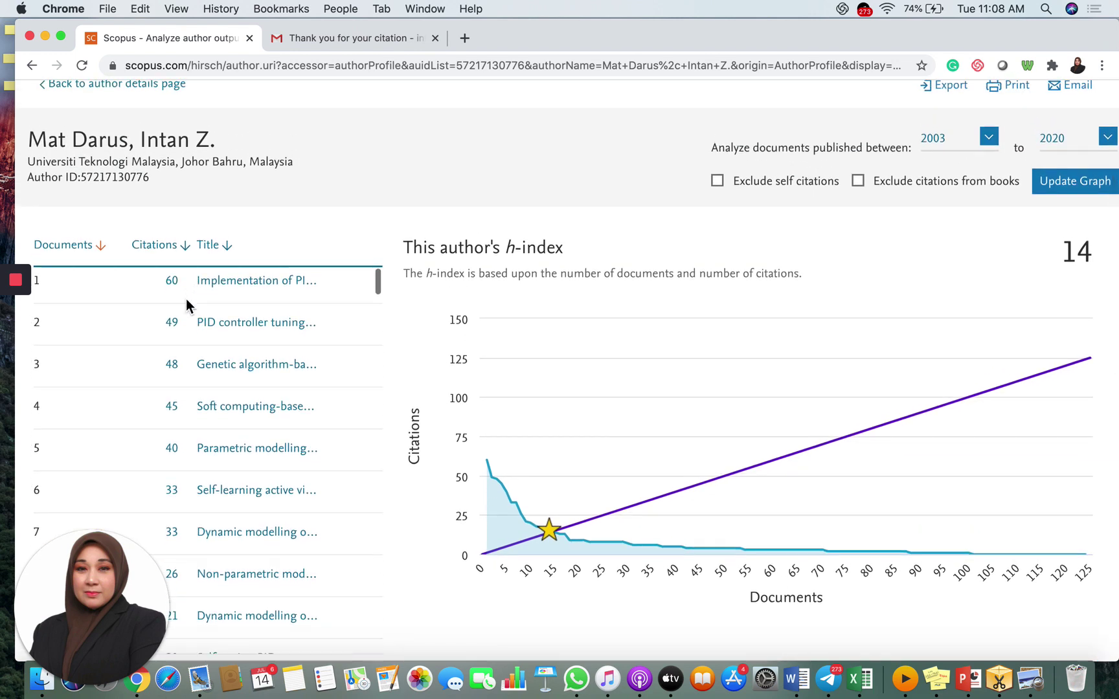
{"action": "scroll", "coordinate": [186, 304], "scroll_direction": "down", "scroll_amount": 5}
{"action": "scroll", "coordinate": [186, 298], "scroll_direction": "down", "scroll_amount": 4}
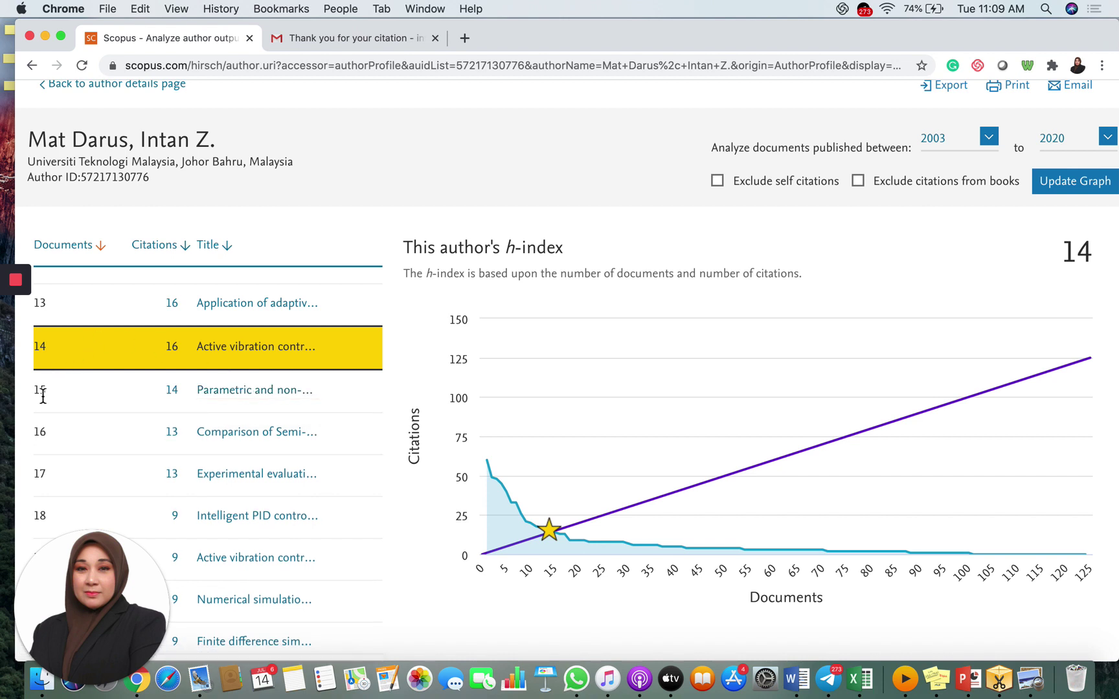
{"action": "scroll", "coordinate": [42, 395], "scroll_direction": "down", "scroll_amount": 2}
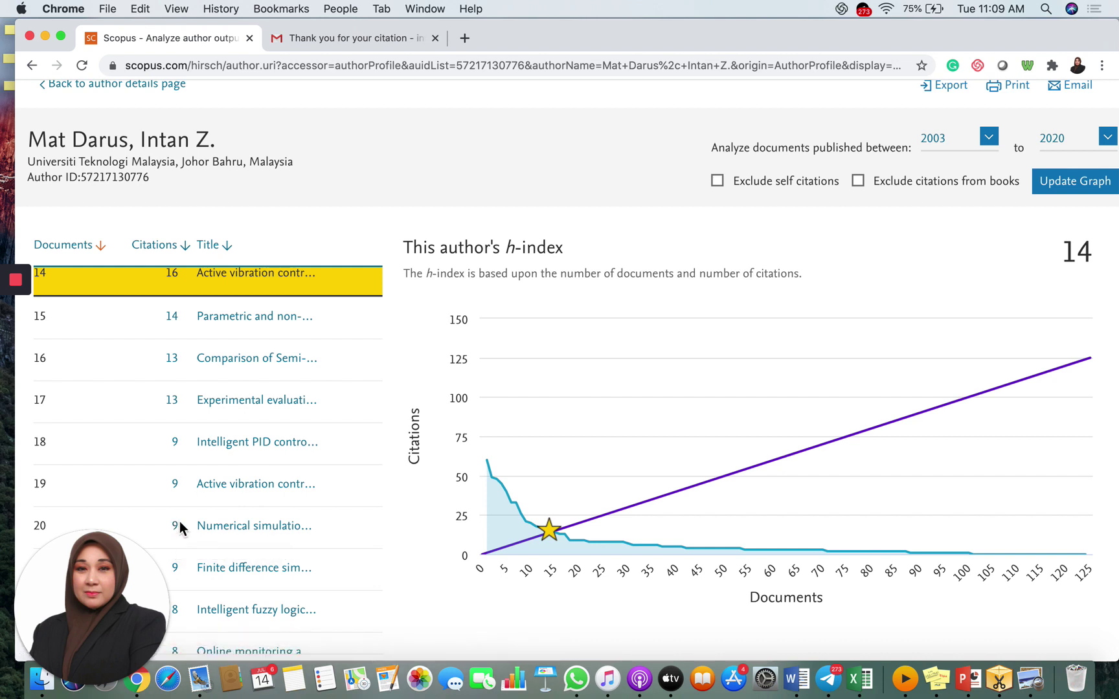
{"action": "scroll", "coordinate": [185, 435], "scroll_direction": "up", "scroll_amount": 6}
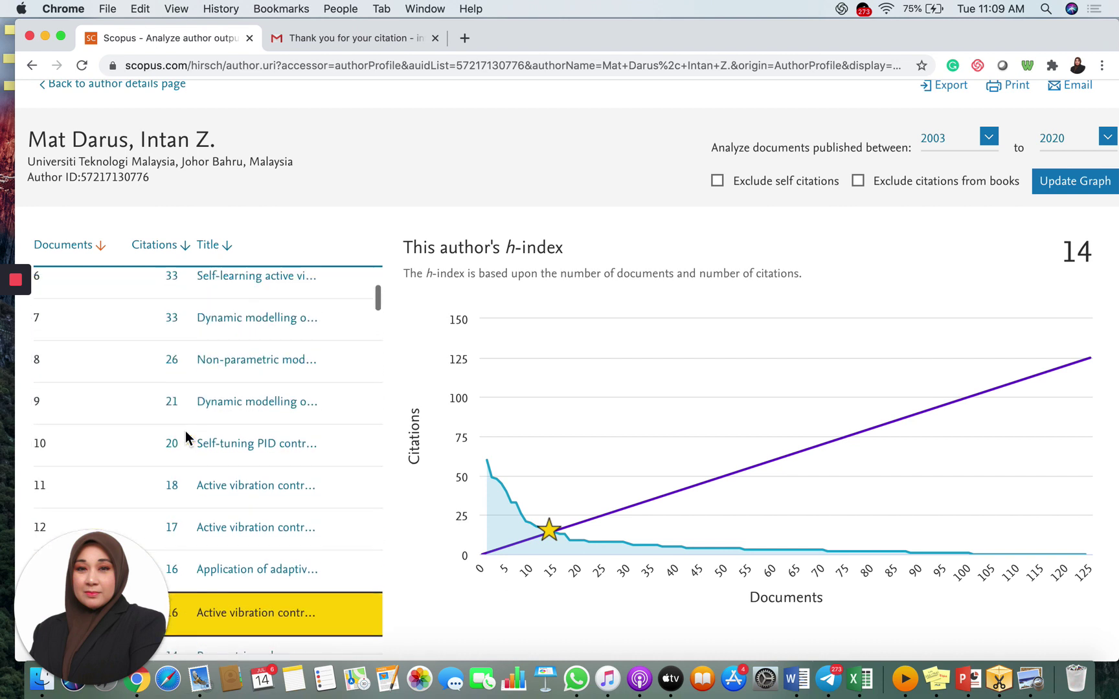
{"action": "scroll", "coordinate": [185, 435], "scroll_direction": "down", "scroll_amount": 5}
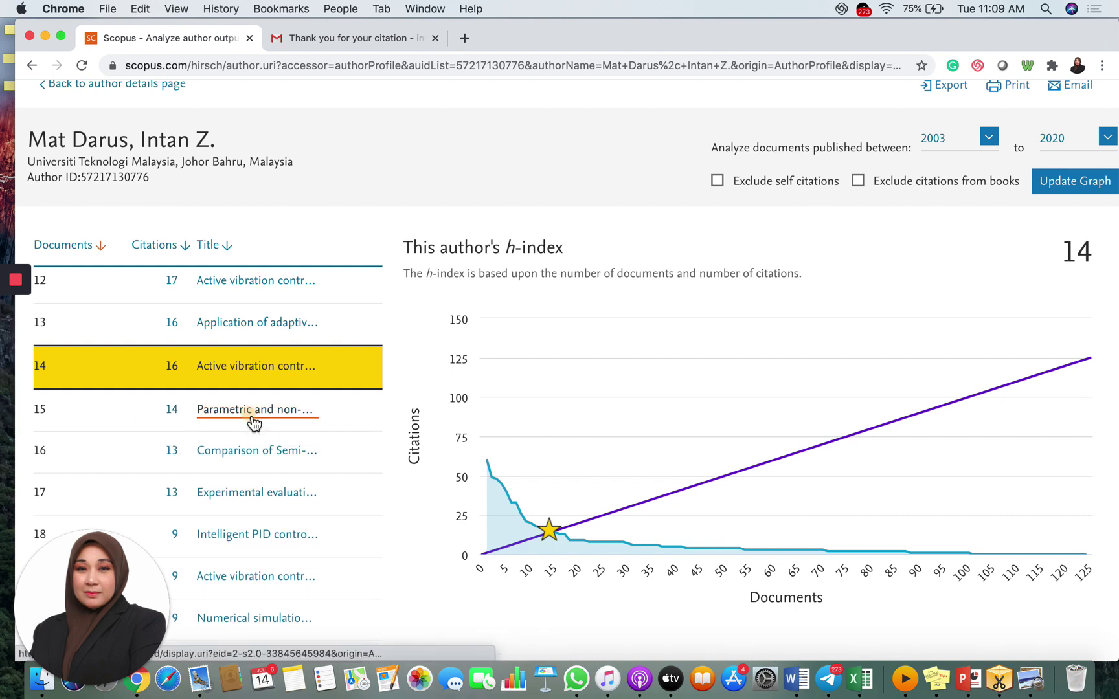
Step: Open the 2006 'Parametric and non-parametric identification' paper's details page, cited by 14 documents
{"action": "left_click", "coordinate": [253, 421]}
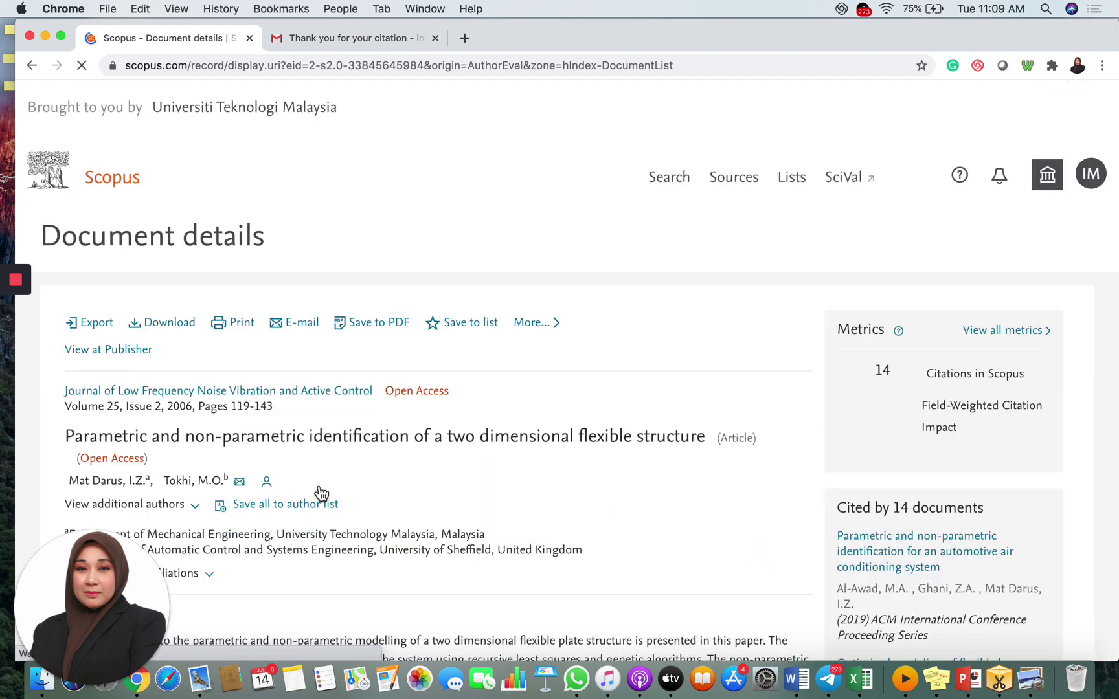
{"action": "scroll", "coordinate": [318, 485], "scroll_direction": "down", "scroll_amount": 2}
{"action": "scroll", "coordinate": [317, 485], "scroll_direction": "down", "scroll_amount": 1}
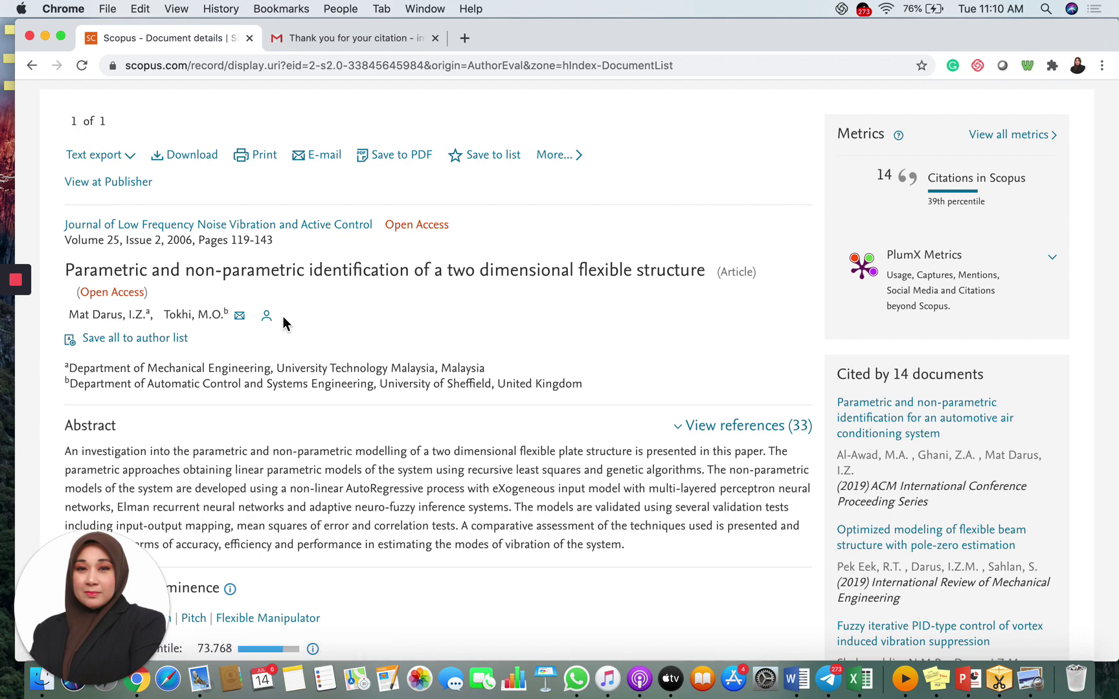
Step: Create a QuikBib bibliography for the paper in Text format with APA 6th style
{"action": "left_click", "coordinate": [567, 159]}
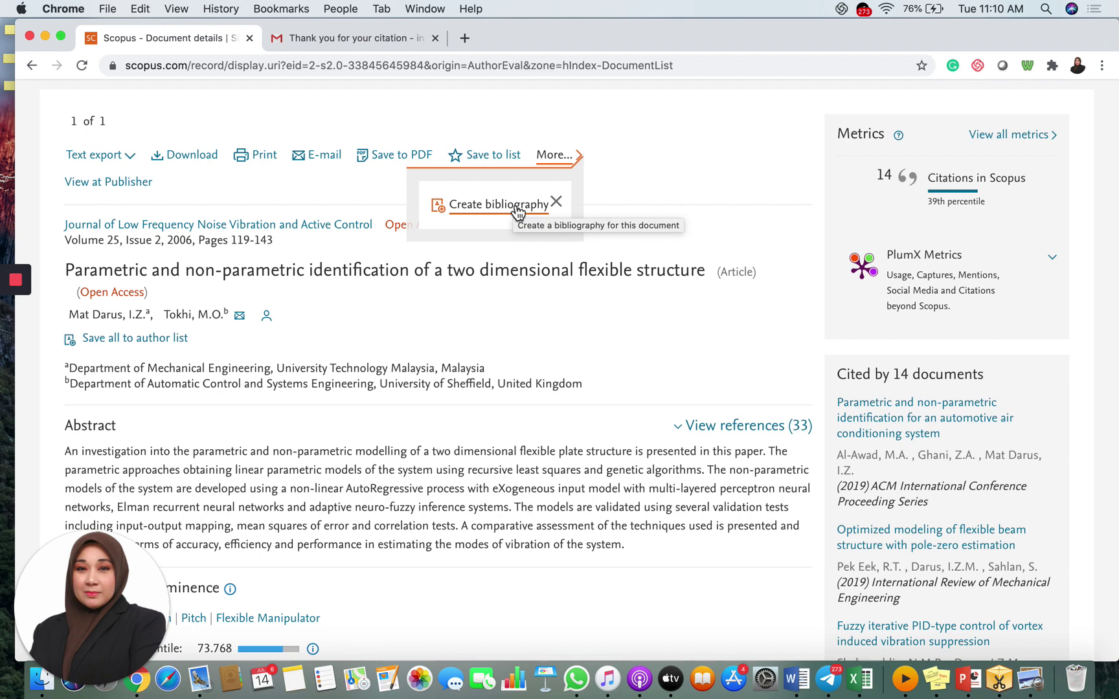
{"action": "left_click", "coordinate": [516, 212]}
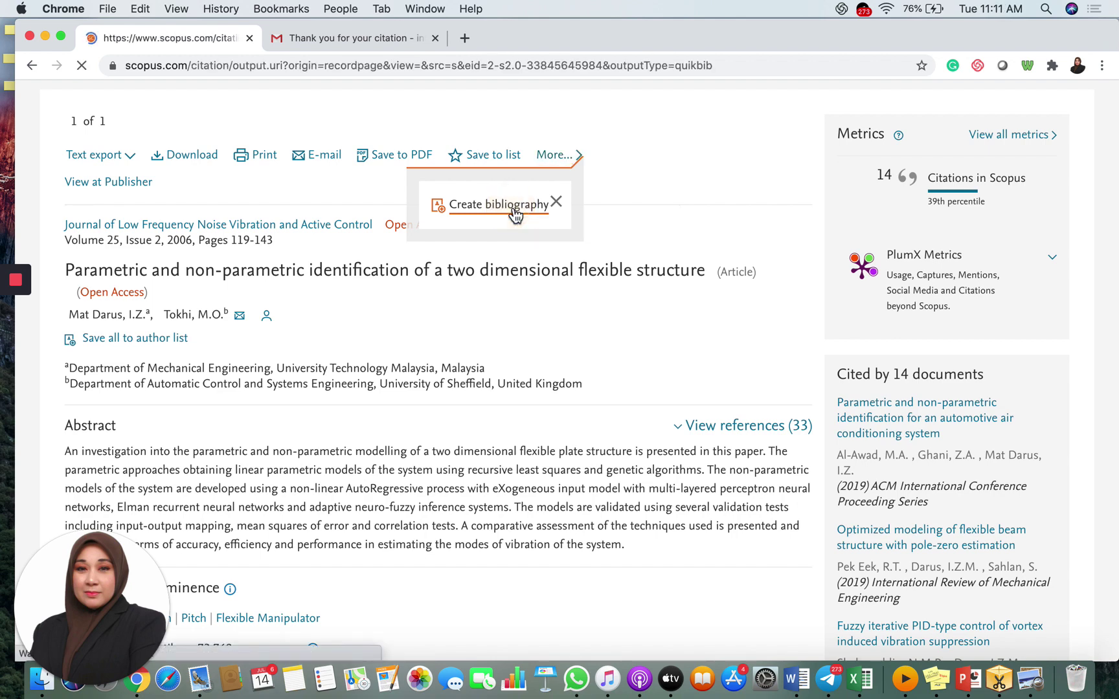
{"action": "scroll", "coordinate": [402, 432], "scroll_direction": "down", "scroll_amount": 5}
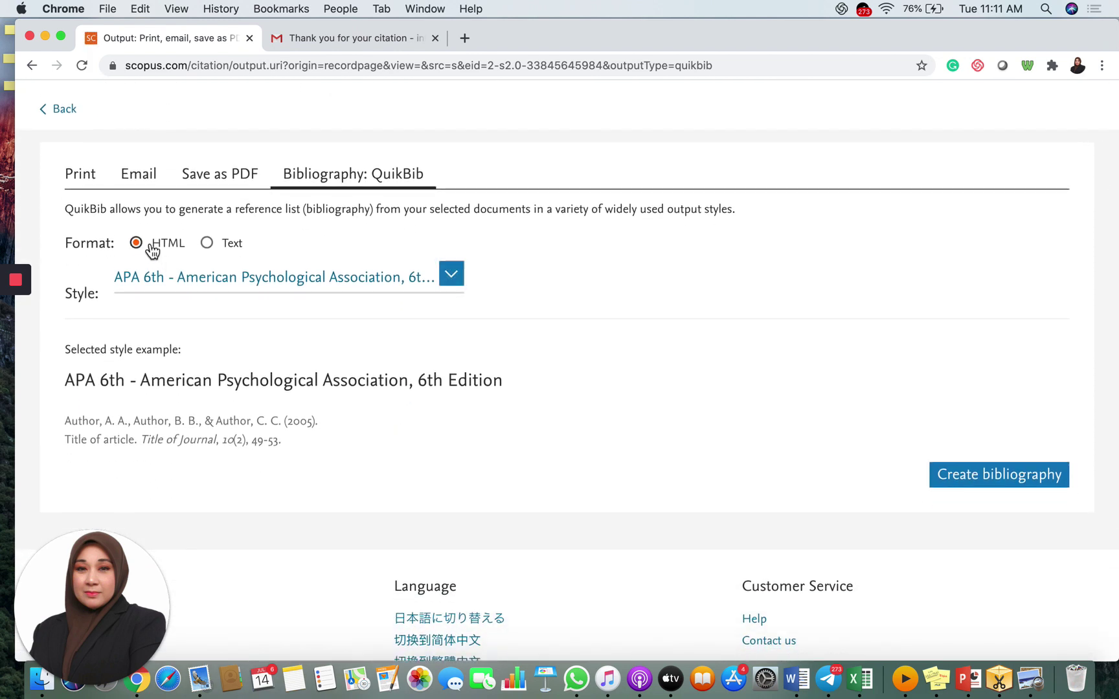
{"action": "left_click", "coordinate": [208, 245]}
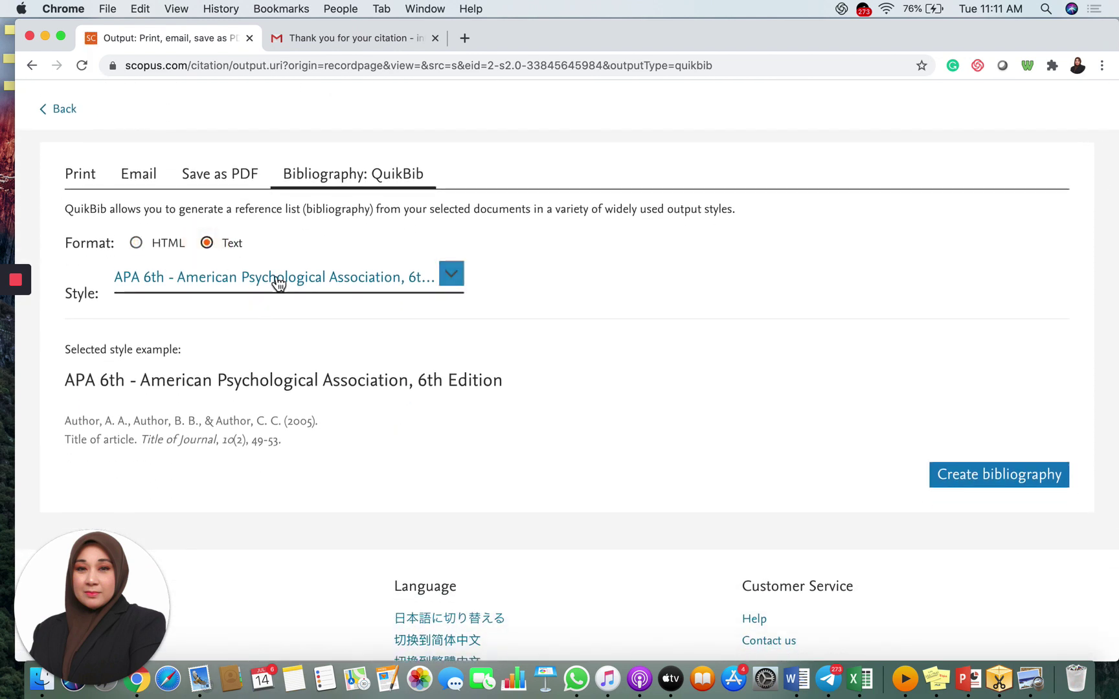
{"action": "left_click", "coordinate": [453, 275]}
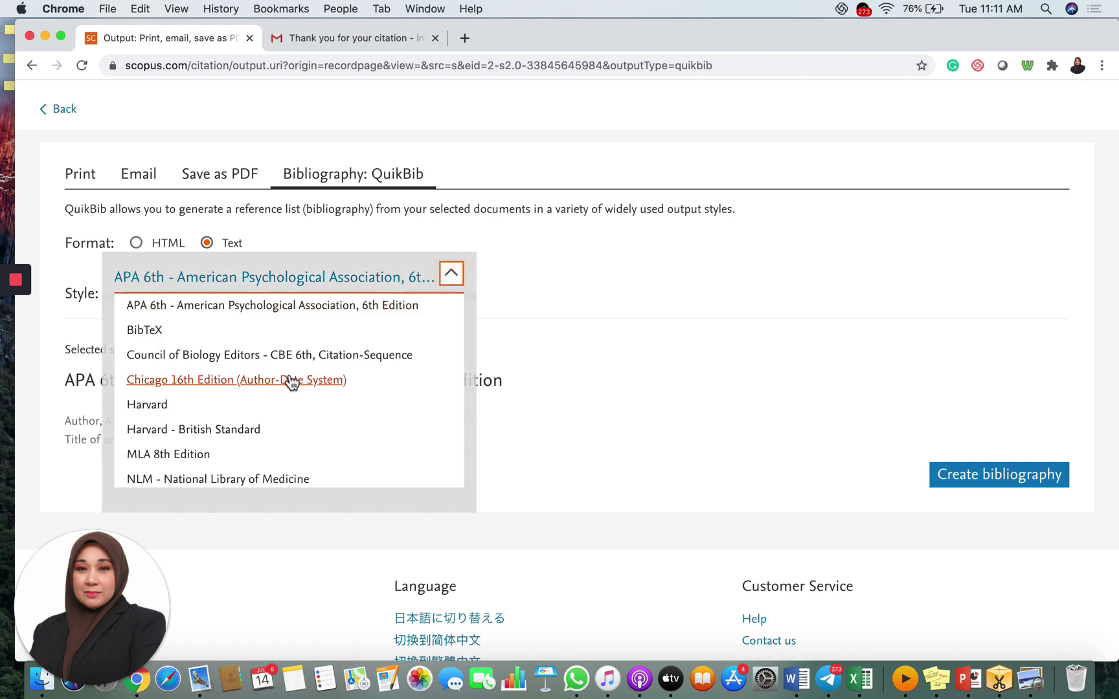
{"action": "left_click", "coordinate": [334, 312]}
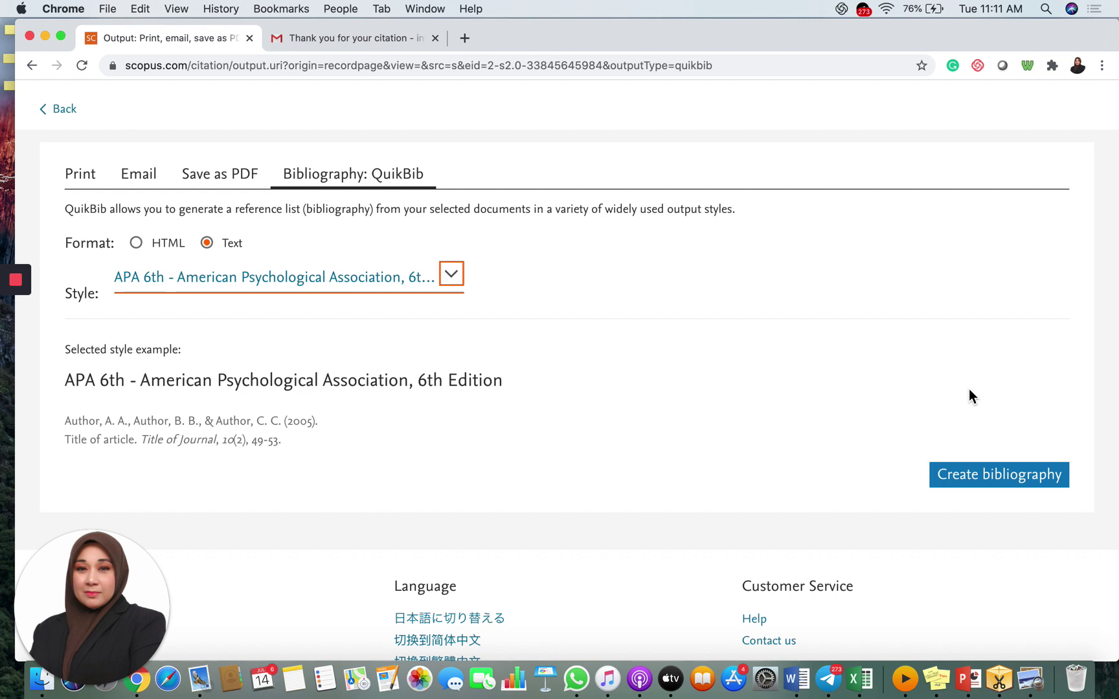
{"action": "left_click", "coordinate": [1009, 475]}
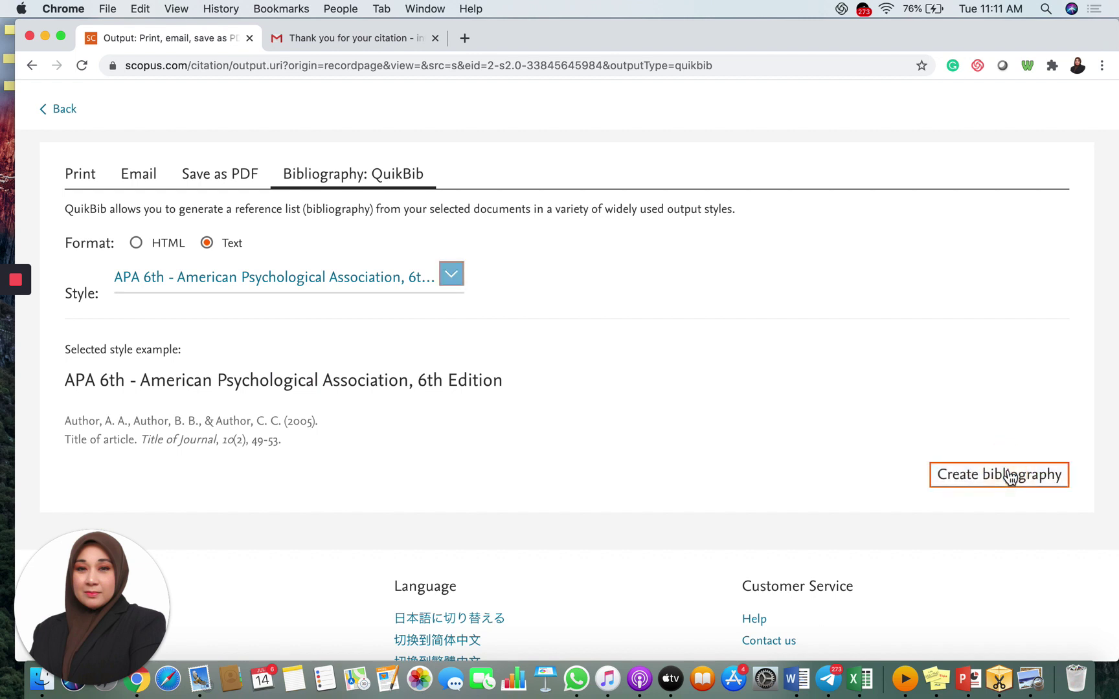
Step: Generate the APA 6th reference and copy its full text, including 25(2), 119–143 and the DOI
{"action": "left_click", "coordinate": [1009, 475]}
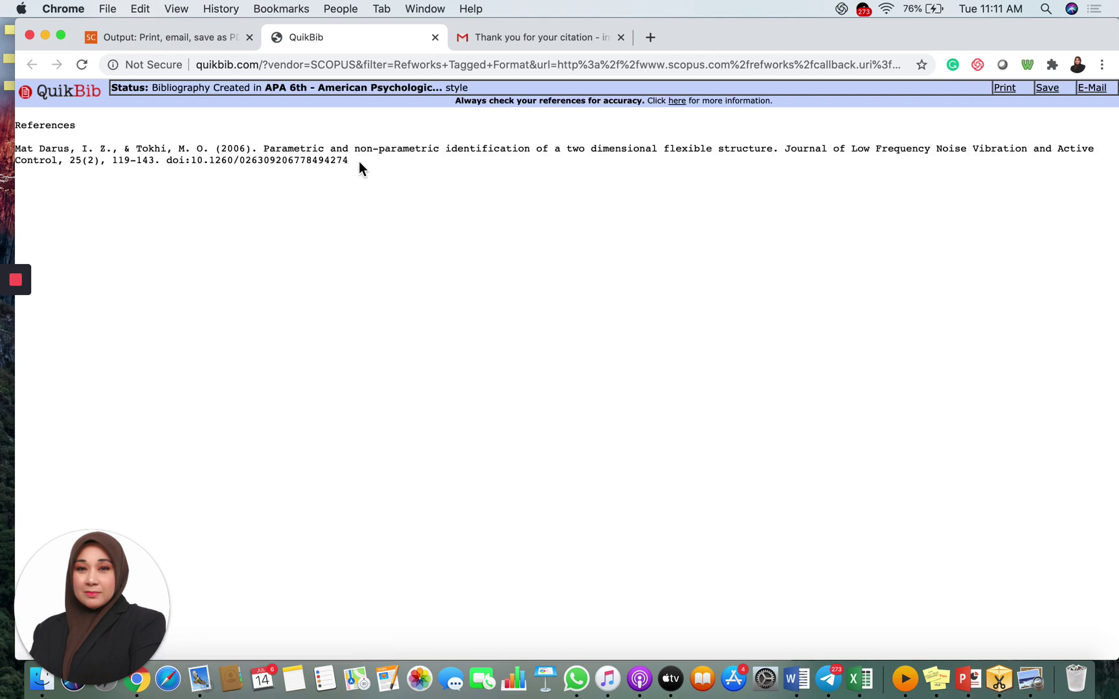
{"action": "left_click_drag", "start_coordinate": [349, 161], "coordinate": [17, 151]}
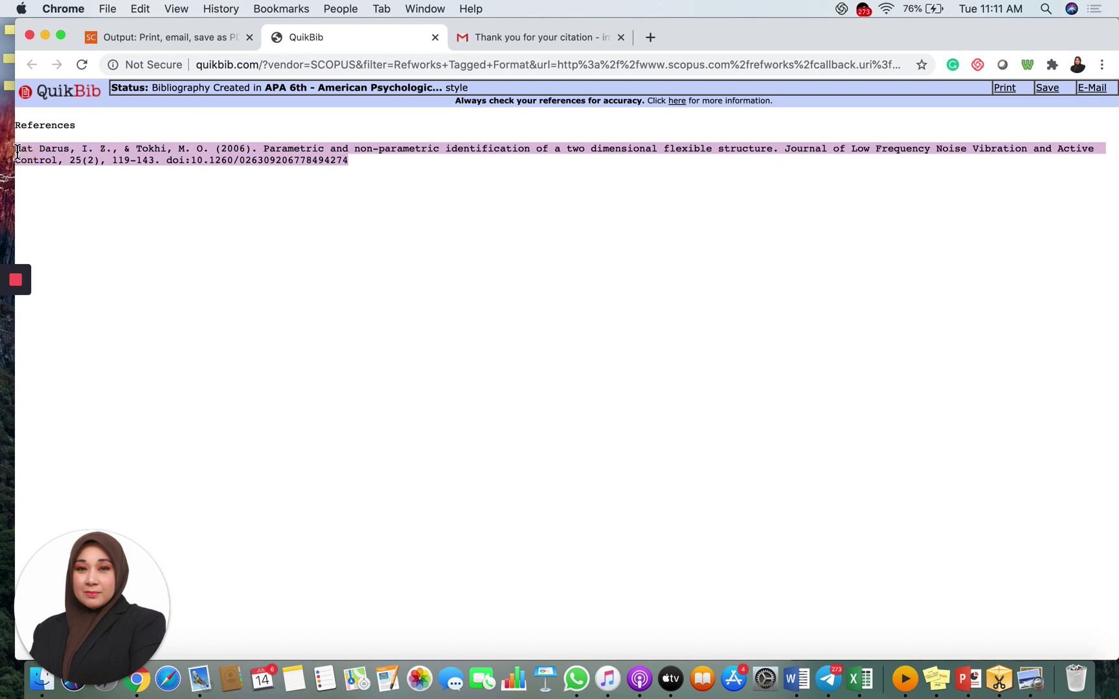
{"action": "key", "text": "super+c"}
Step: In the 'Thank you for your citation' draft, select the paper title within the pasted APA citation
{"action": "left_click", "coordinate": [543, 41]}
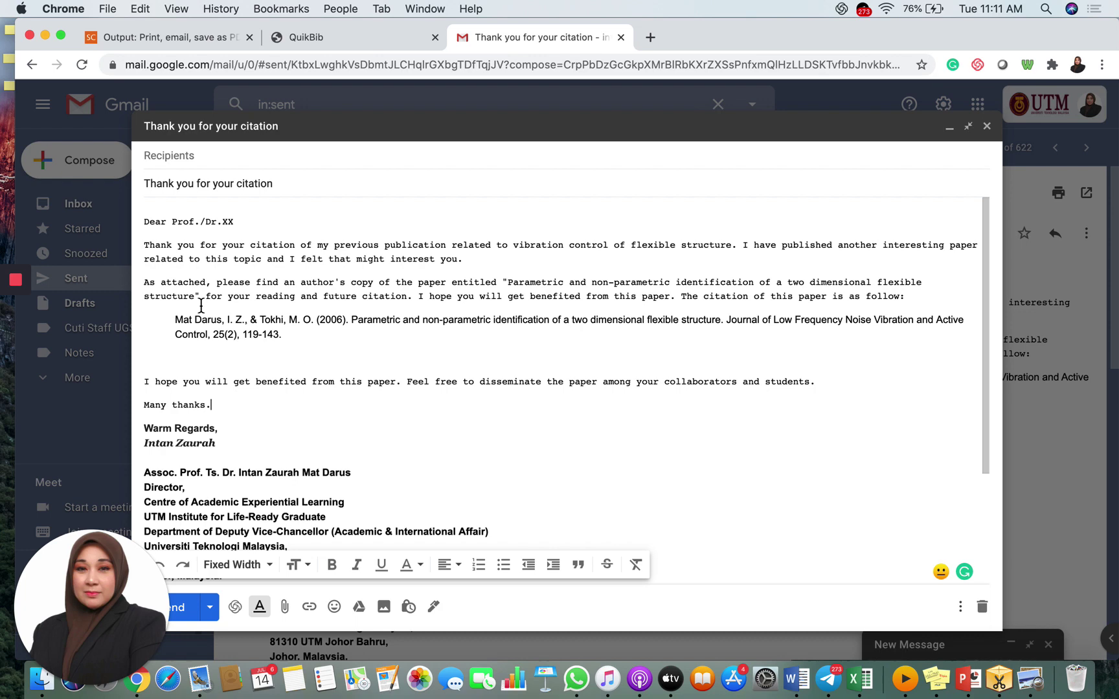
{"action": "left_click", "coordinate": [286, 334]}
{"action": "scroll", "coordinate": [298, 341], "scroll_direction": "down", "scroll_amount": 5}
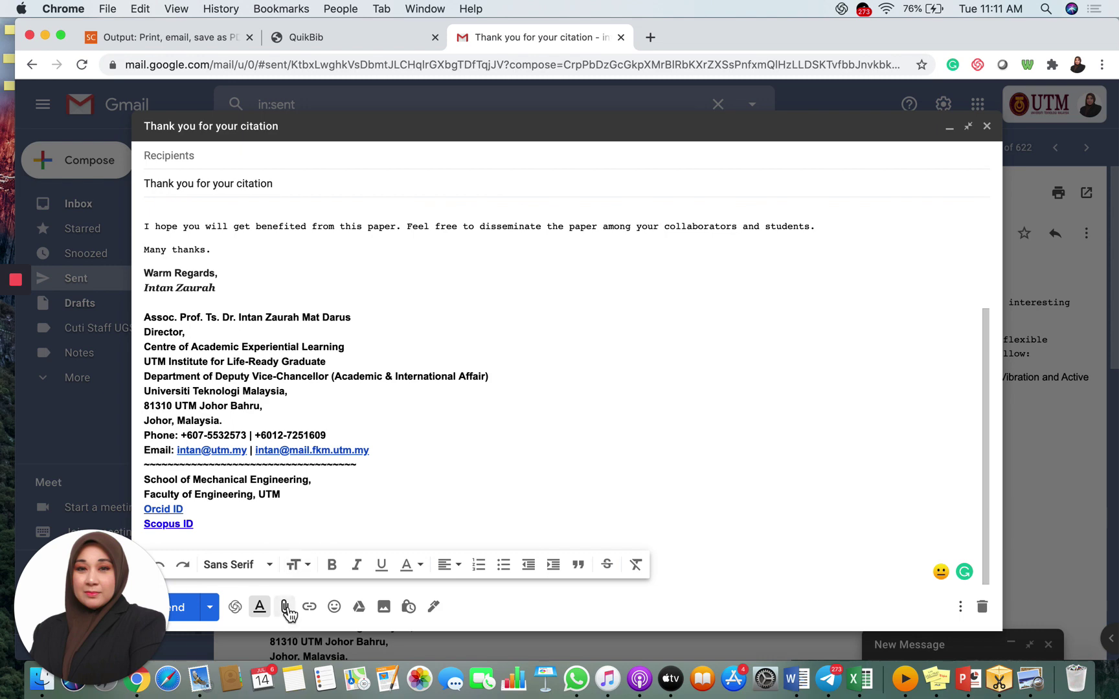
{"action": "scroll", "coordinate": [260, 239], "scroll_direction": "up", "scroll_amount": 2}
{"action": "scroll", "coordinate": [260, 239], "scroll_direction": "up", "scroll_amount": 3}
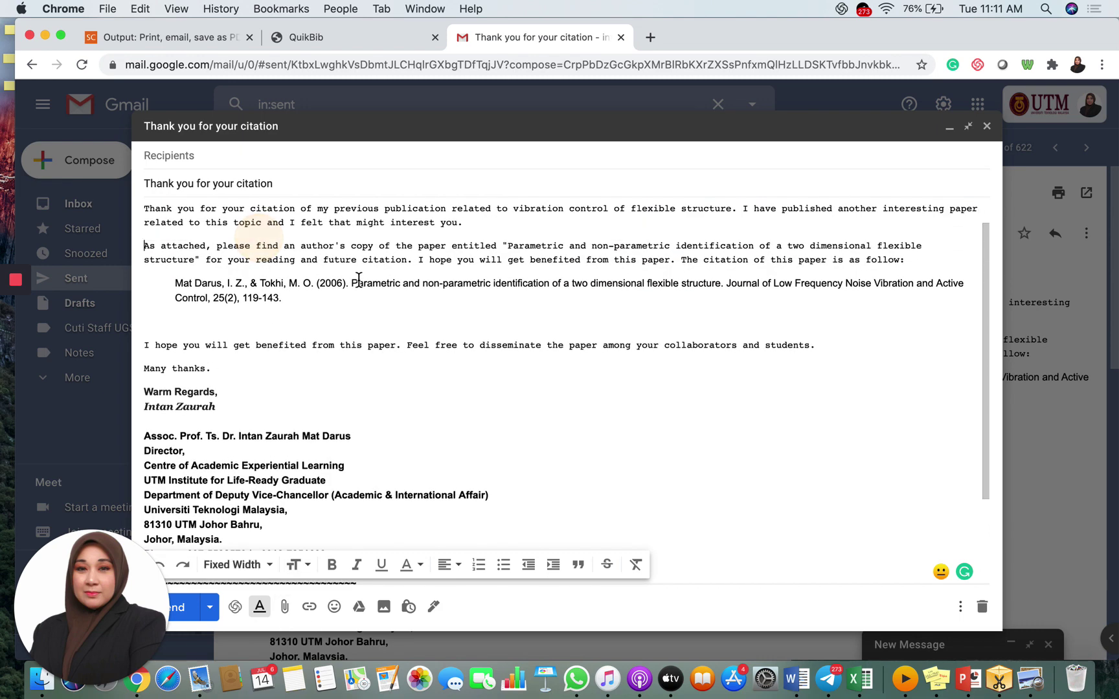
{"action": "left_click_drag", "start_coordinate": [352, 283], "coordinate": [721, 285]}
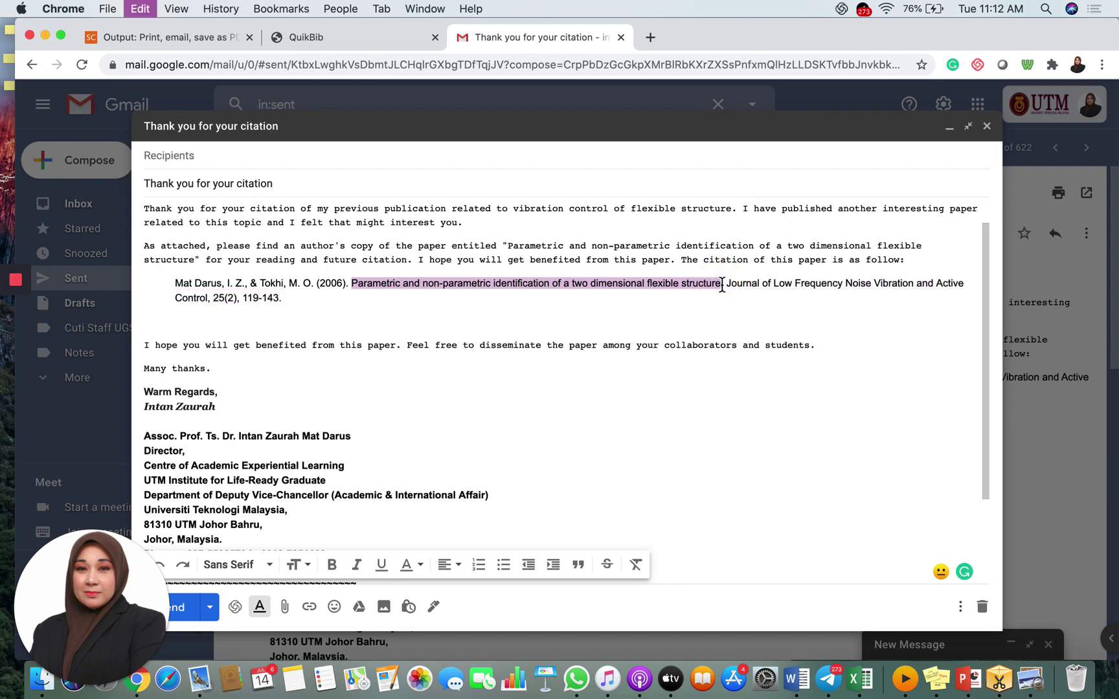
Step: Attach the 962 KB flexible-structure identification PDF, found by searching its pasted title
{"action": "left_click", "coordinate": [284, 607]}
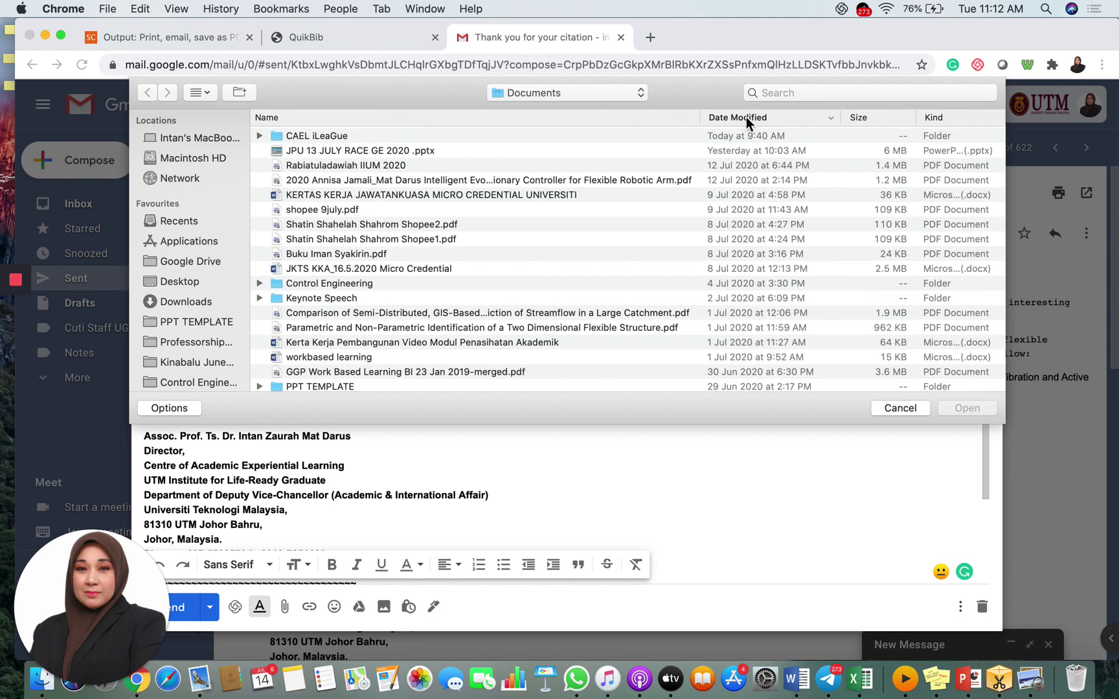
{"action": "left_click", "coordinate": [810, 96]}
{"action": "key", "text": "super+v"}
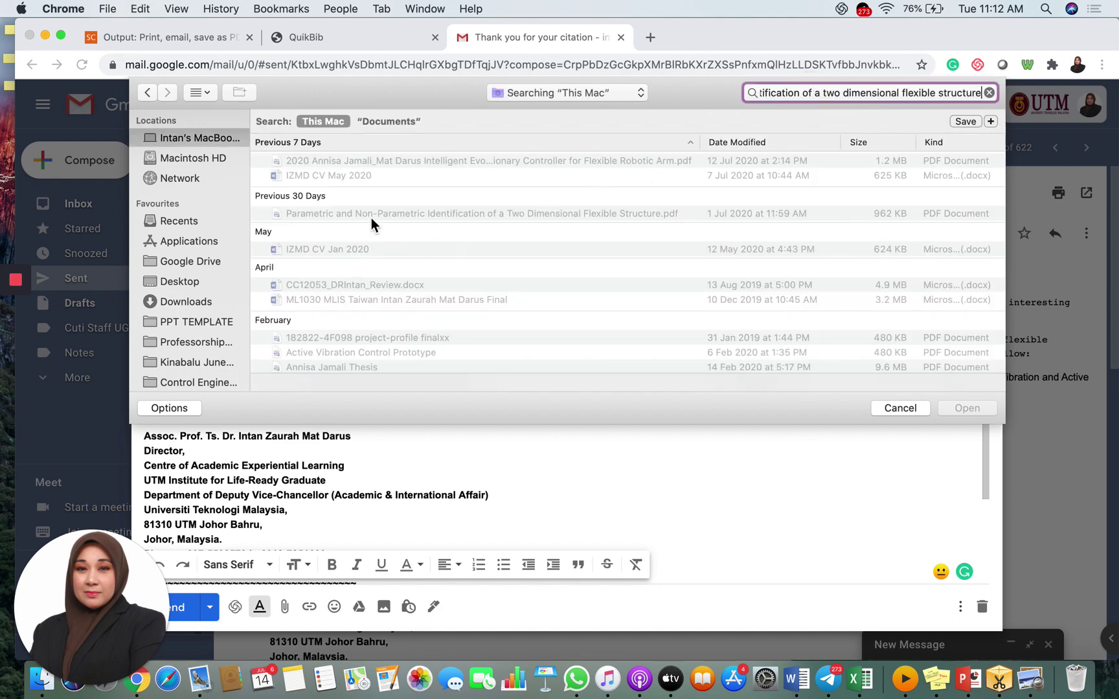
{"action": "left_click", "coordinate": [371, 216]}
{"action": "left_click", "coordinate": [978, 409]}
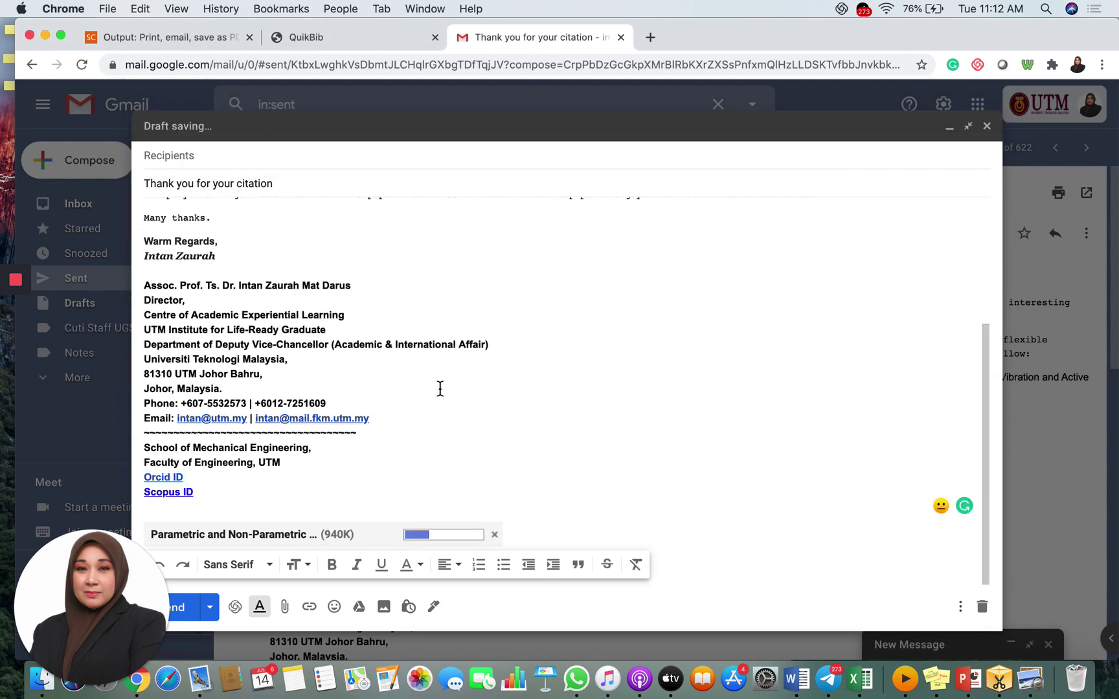
{"action": "scroll", "coordinate": [440, 388], "scroll_direction": "up", "scroll_amount": 6}
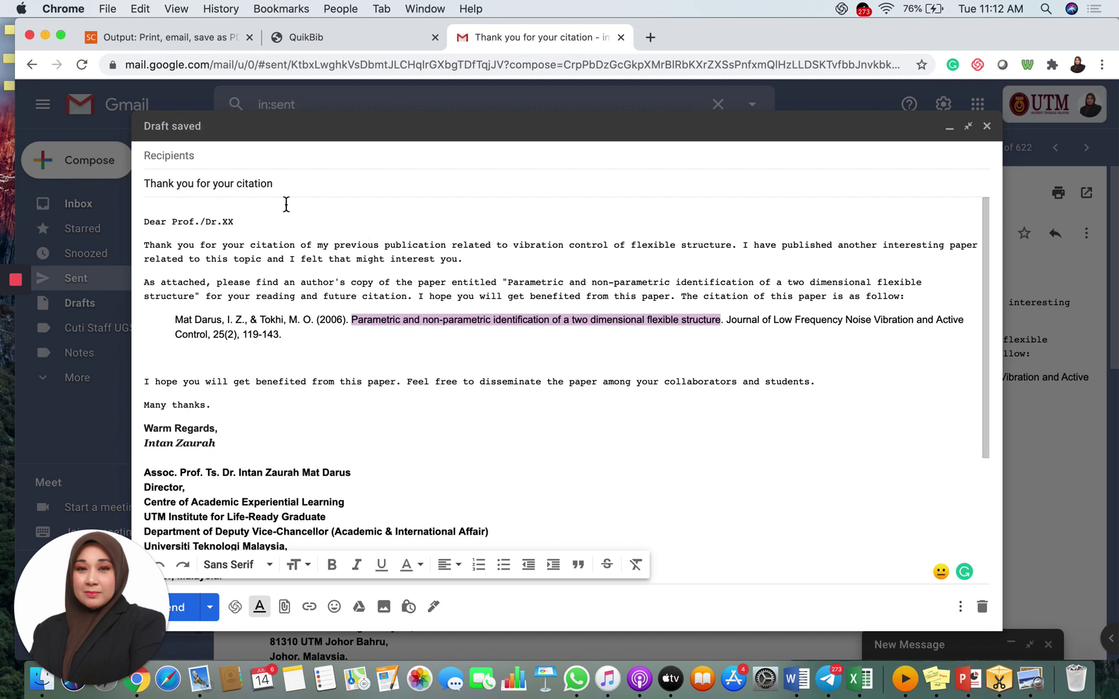
Step: Go back twice in Scopus to the author's h-index analysis and scan the ranked documents
{"action": "left_click", "coordinate": [205, 37]}
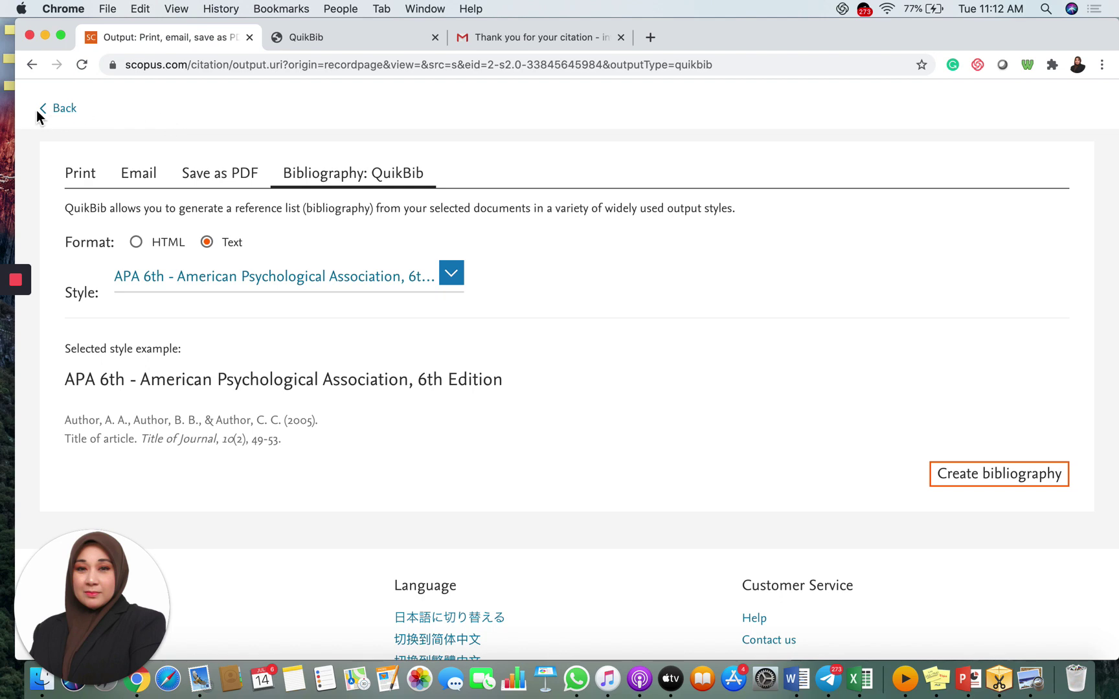
{"action": "left_click", "coordinate": [28, 67]}
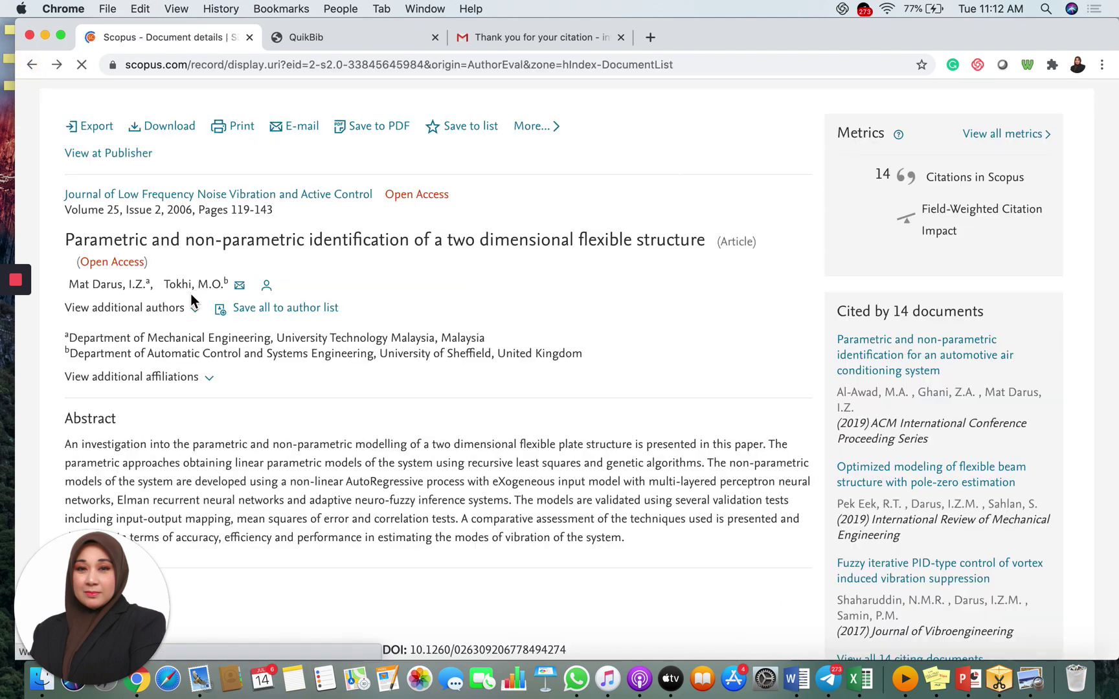
{"action": "left_click", "coordinate": [31, 65]}
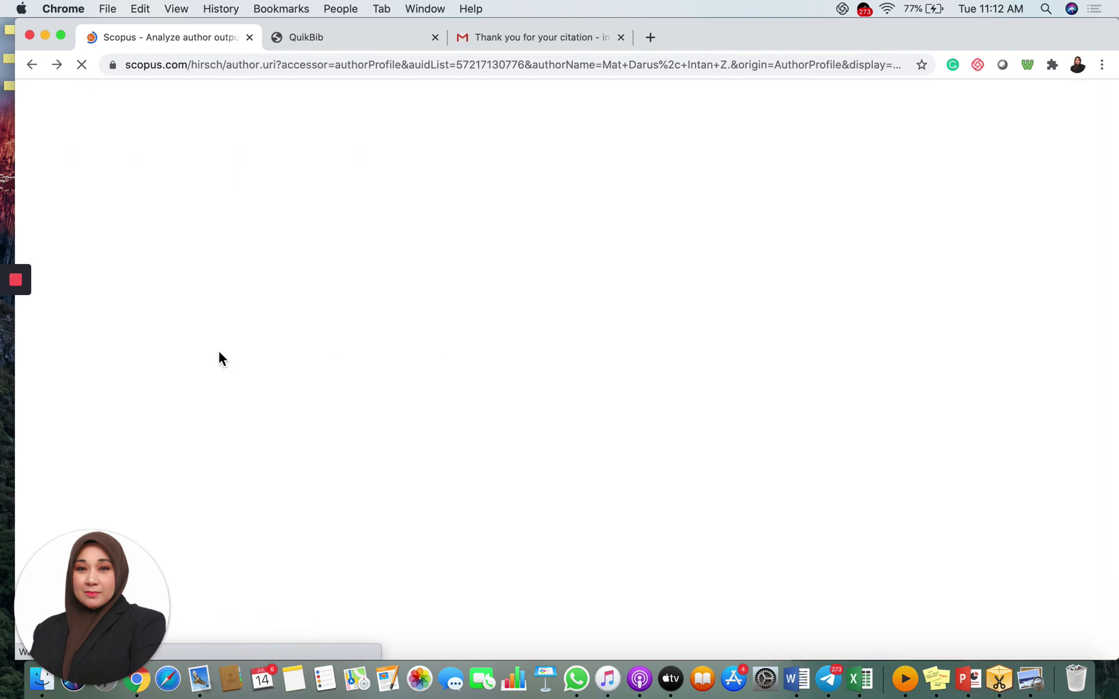
{"action": "scroll", "coordinate": [220, 359], "scroll_direction": "down", "scroll_amount": 4}
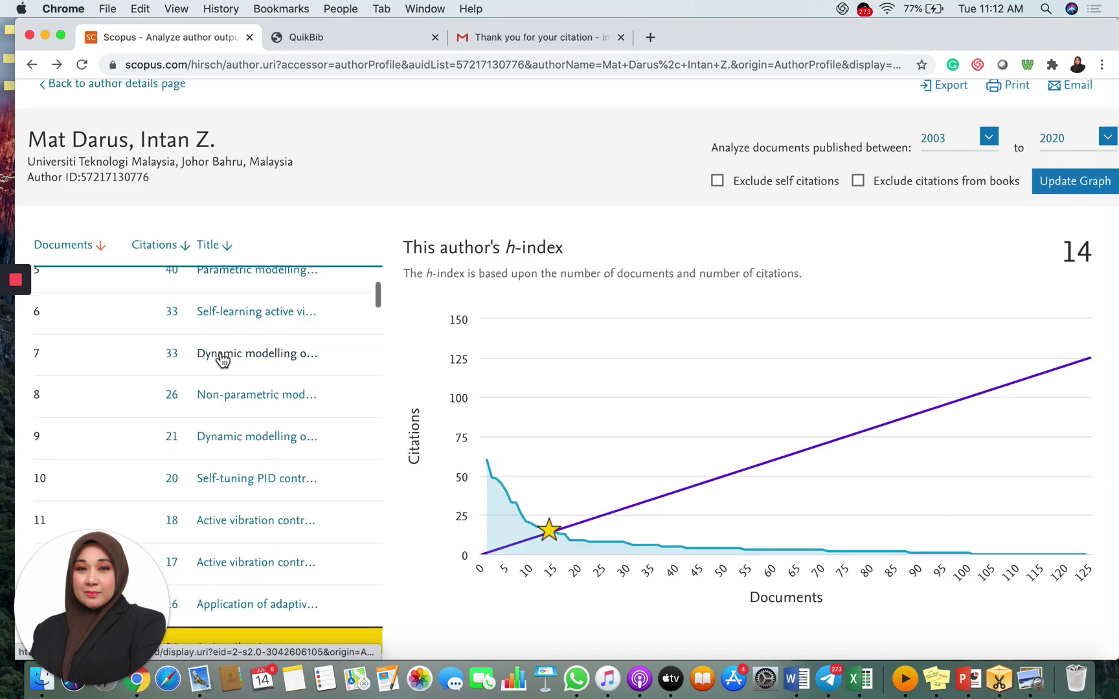
{"action": "scroll", "coordinate": [227, 524], "scroll_direction": "down", "scroll_amount": 4}
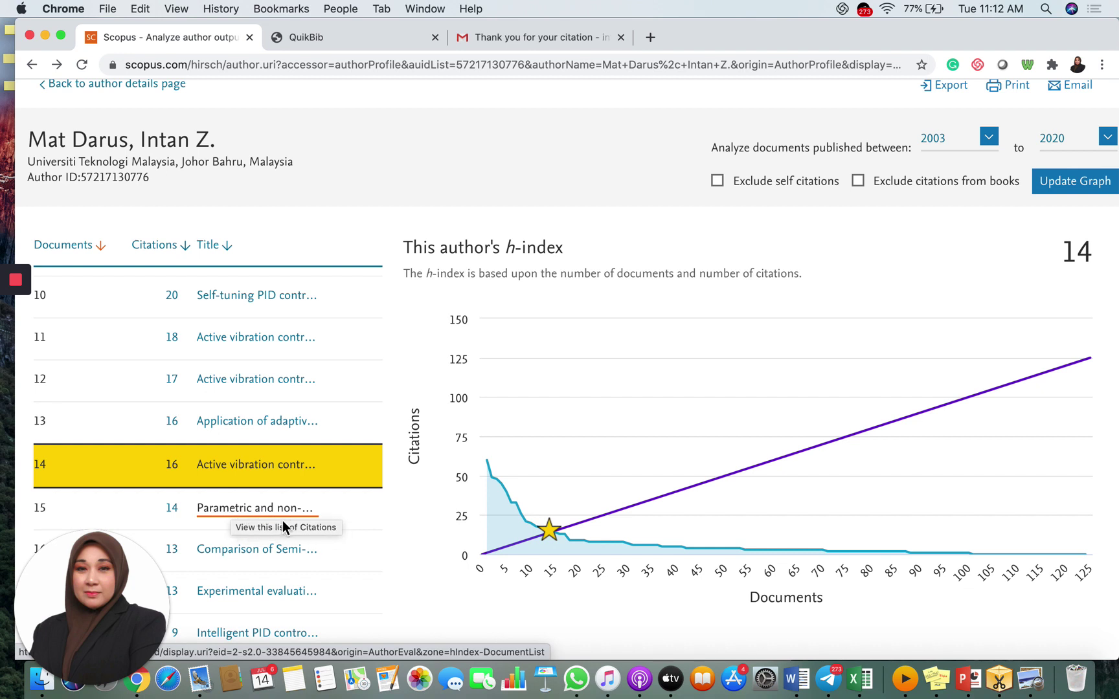
{"action": "scroll", "coordinate": [270, 446], "scroll_direction": "up", "scroll_amount": 4}
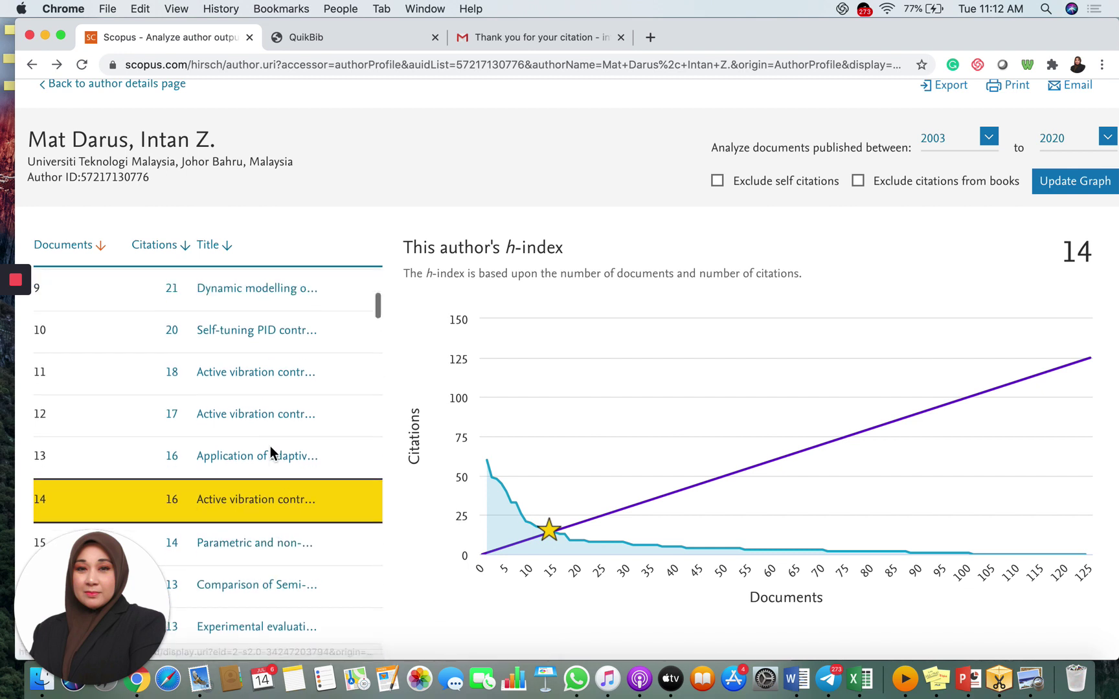
{"action": "scroll", "coordinate": [267, 389], "scroll_direction": "up", "scroll_amount": 1}
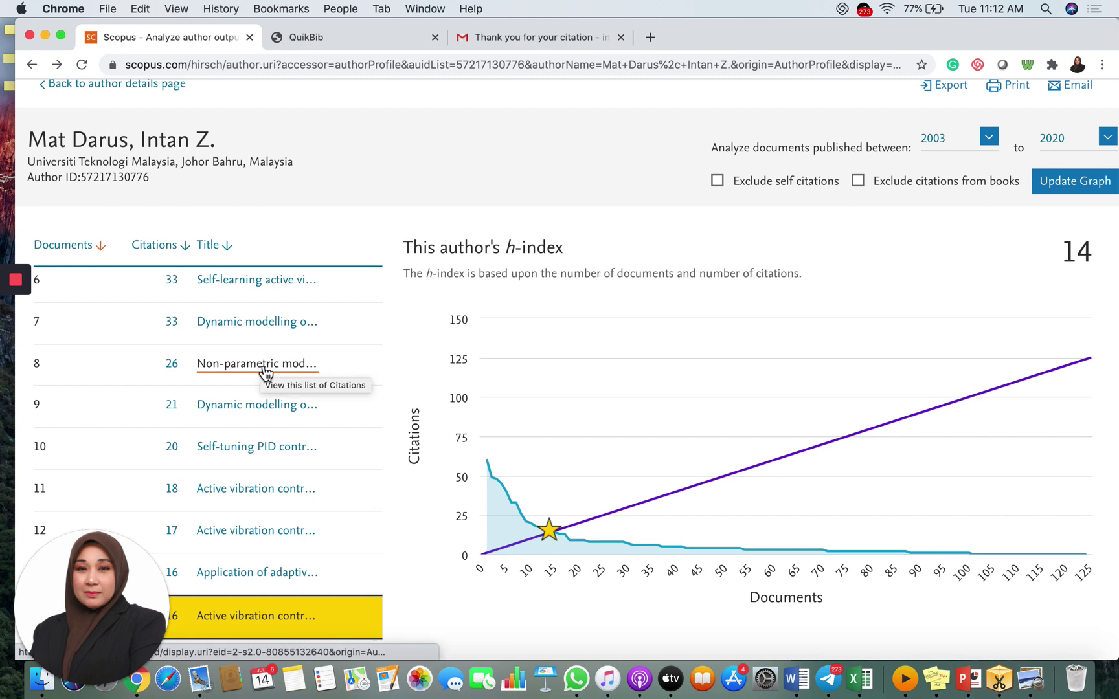
{"action": "scroll", "coordinate": [266, 374], "scroll_direction": "up", "scroll_amount": 2}
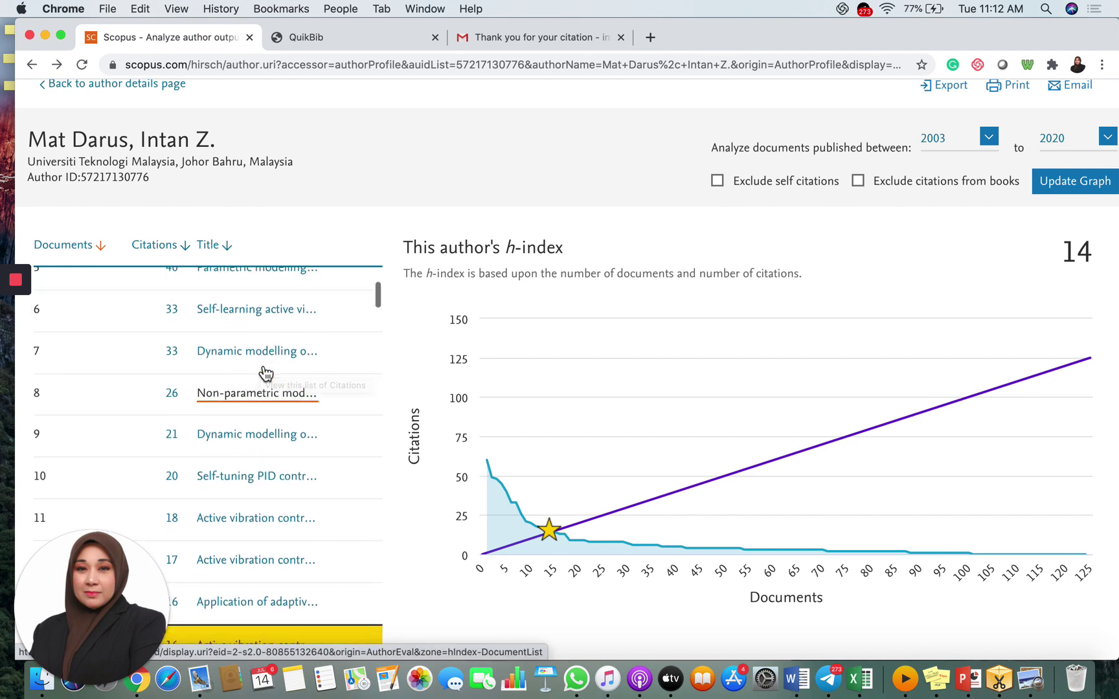
Step: Open the 2012 rectangular flexible plate article and scroll to its 26 citing documents
{"action": "left_click", "coordinate": [265, 382]}
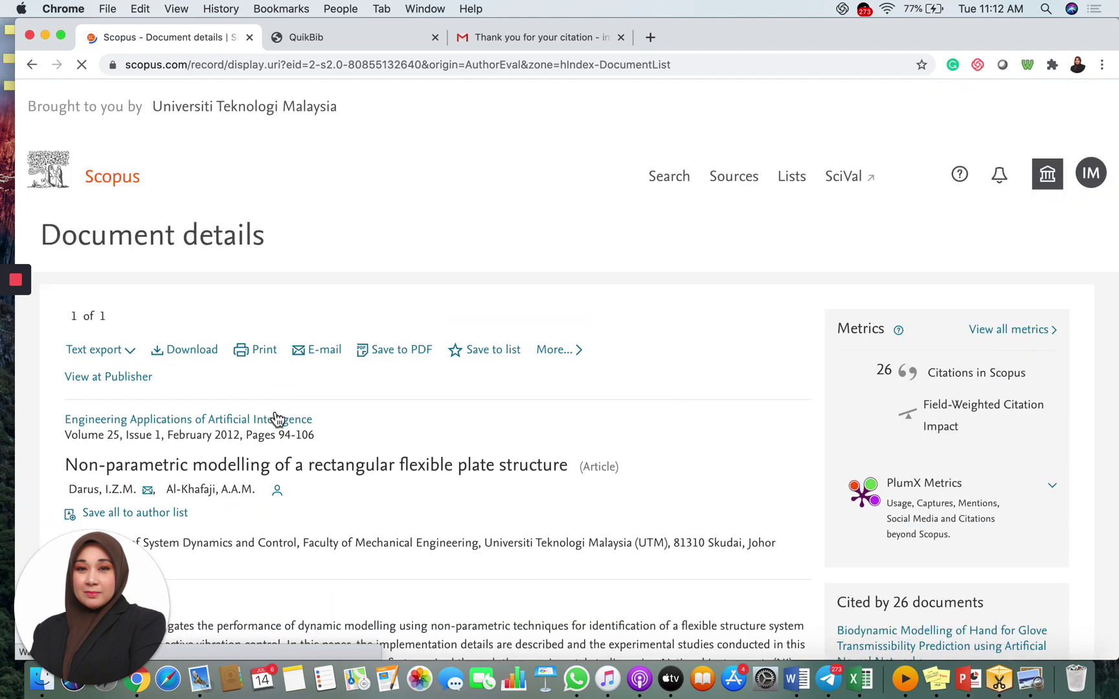
{"action": "scroll", "coordinate": [275, 421], "scroll_direction": "down", "scroll_amount": 5}
{"action": "scroll", "coordinate": [281, 433], "scroll_direction": "down", "scroll_amount": 1}
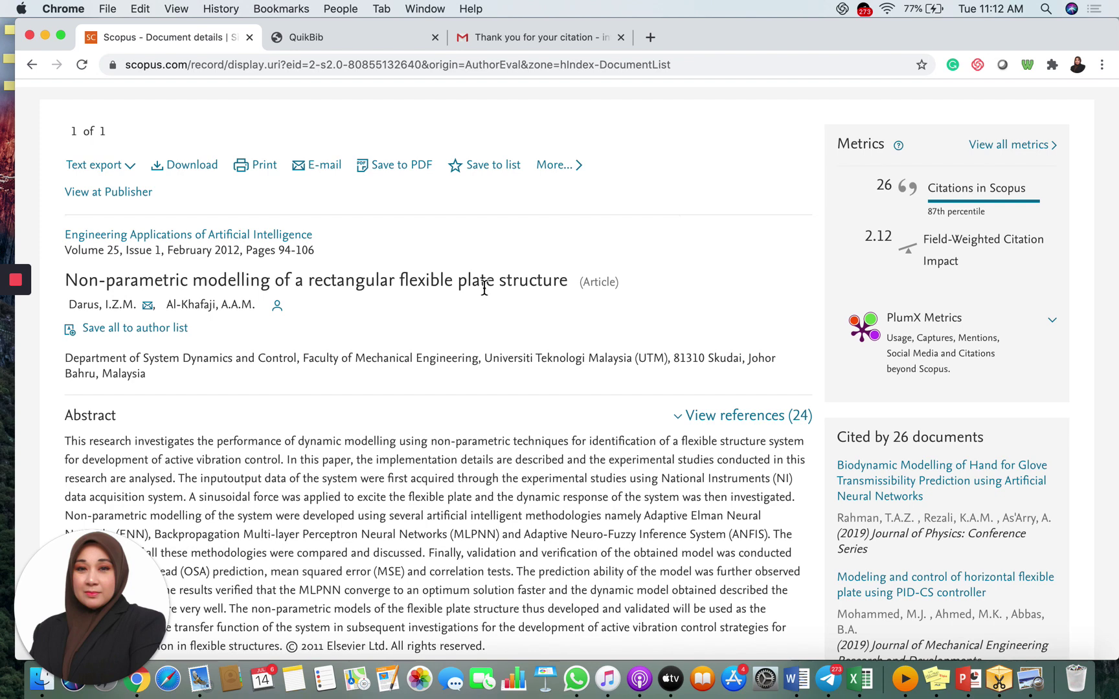
{"action": "scroll", "coordinate": [493, 305], "scroll_direction": "down", "scroll_amount": 5}
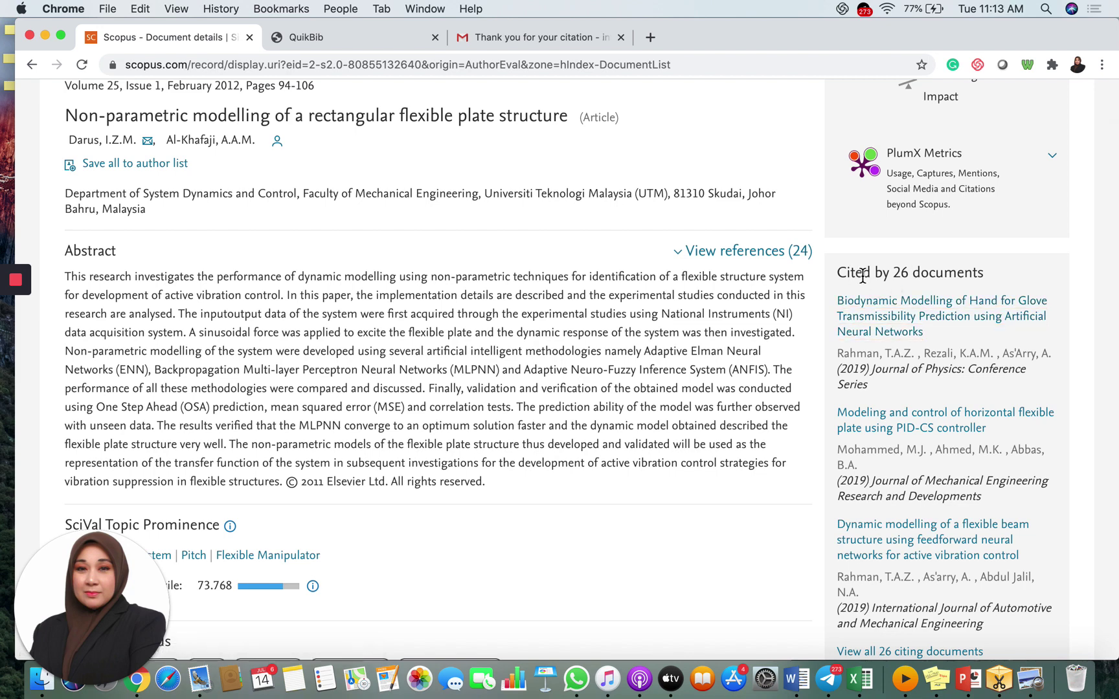
{"action": "left_click_drag", "start_coordinate": [847, 279], "coordinate": [978, 268]}
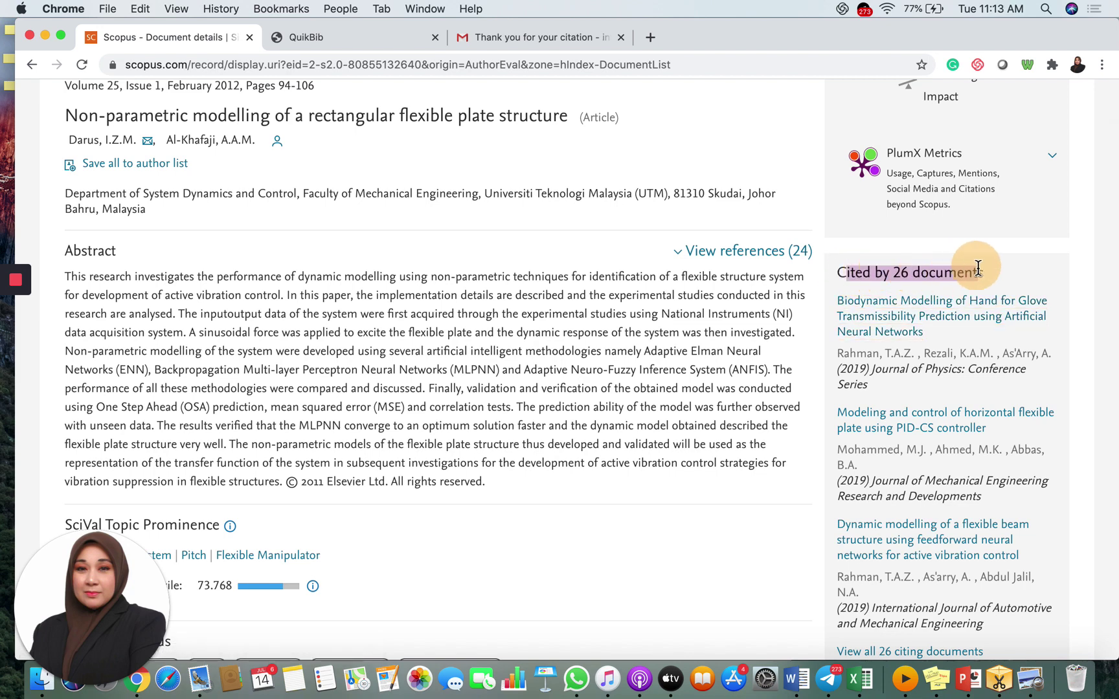
{"action": "scroll", "coordinate": [908, 303], "scroll_direction": "down", "scroll_amount": 5}
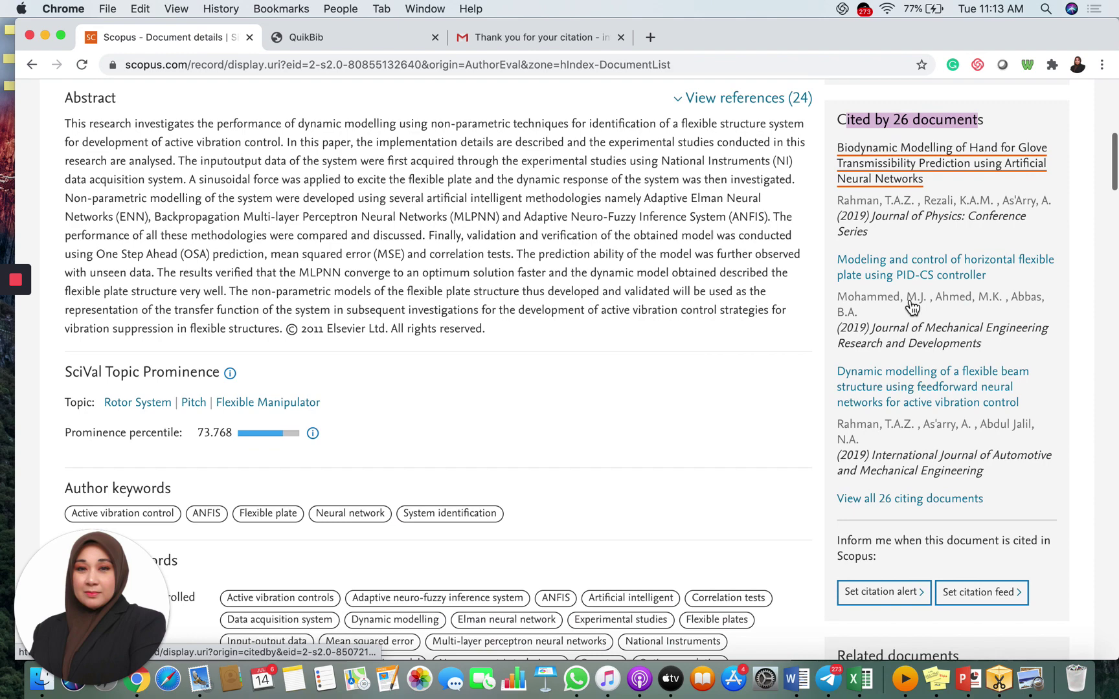
{"action": "scroll", "coordinate": [909, 304], "scroll_direction": "down", "scroll_amount": 2}
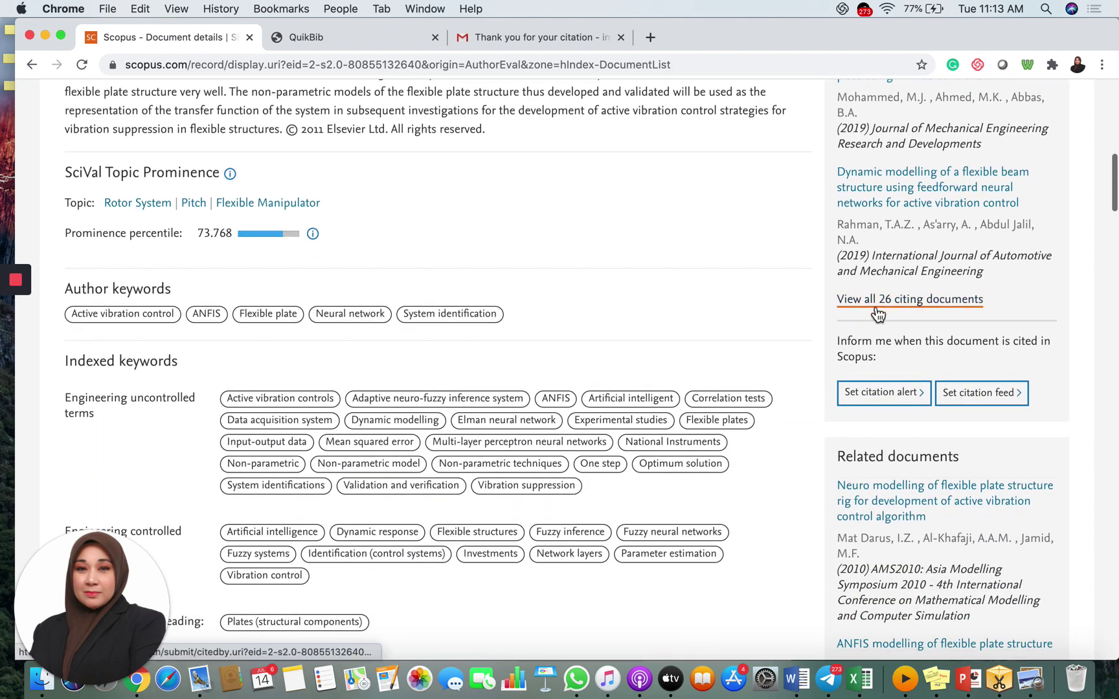
{"action": "left_click", "coordinate": [878, 309]}
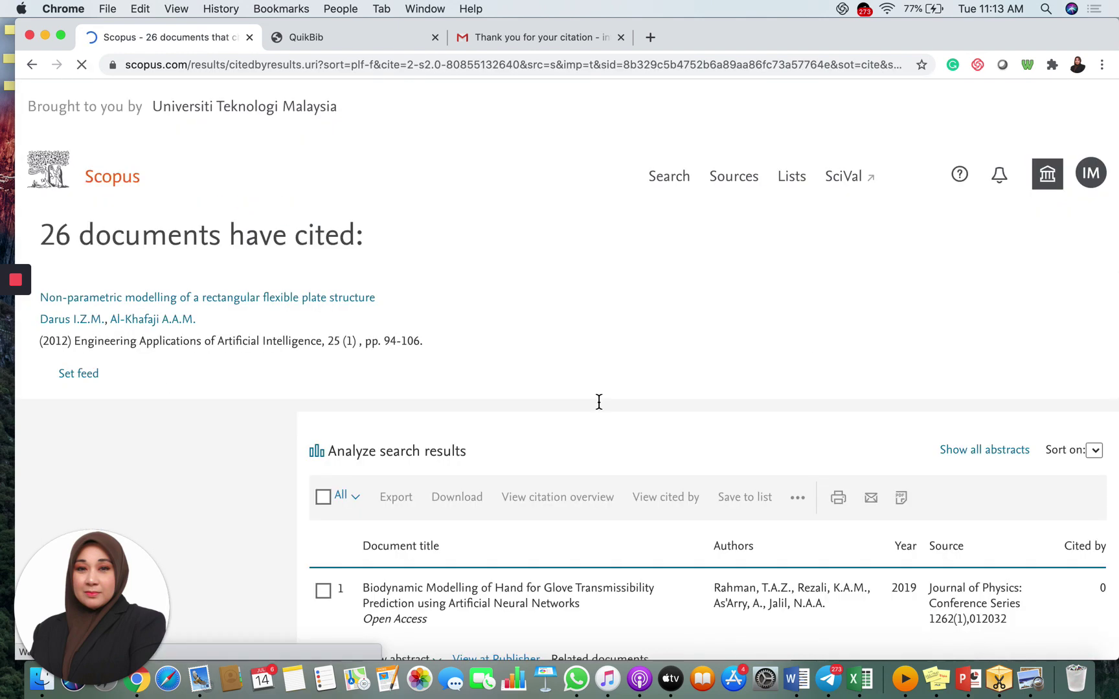
{"action": "scroll", "coordinate": [599, 401], "scroll_direction": "down", "scroll_amount": 8}
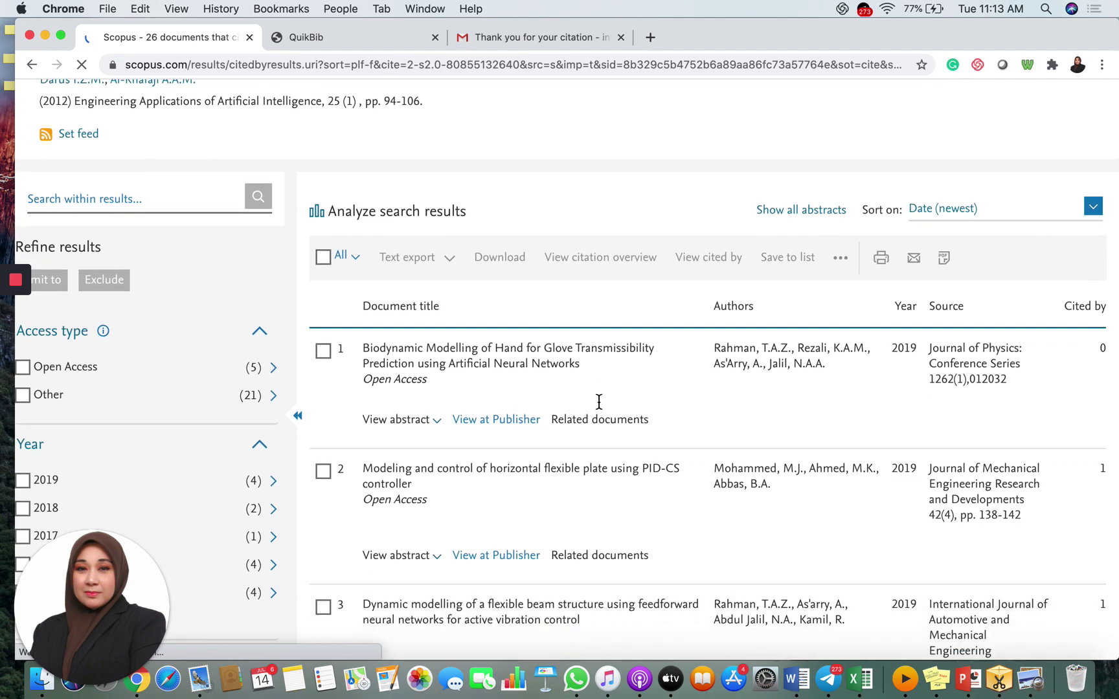
{"action": "scroll", "coordinate": [599, 401], "scroll_direction": "down", "scroll_amount": 4}
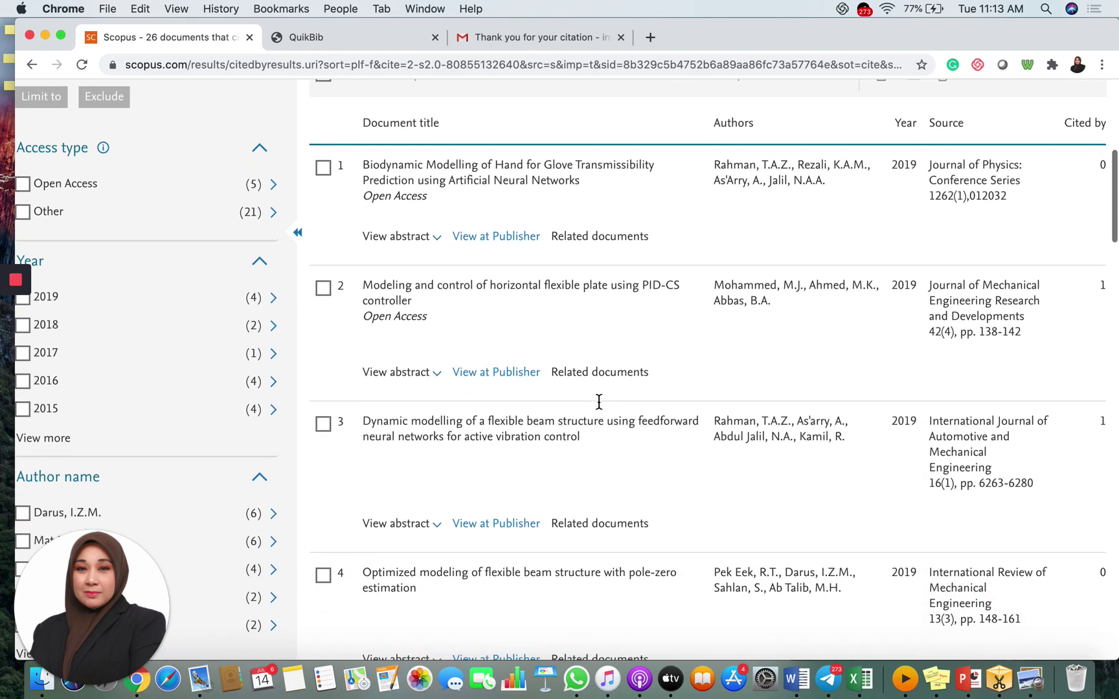
{"action": "scroll", "coordinate": [599, 402], "scroll_direction": "down", "scroll_amount": 5}
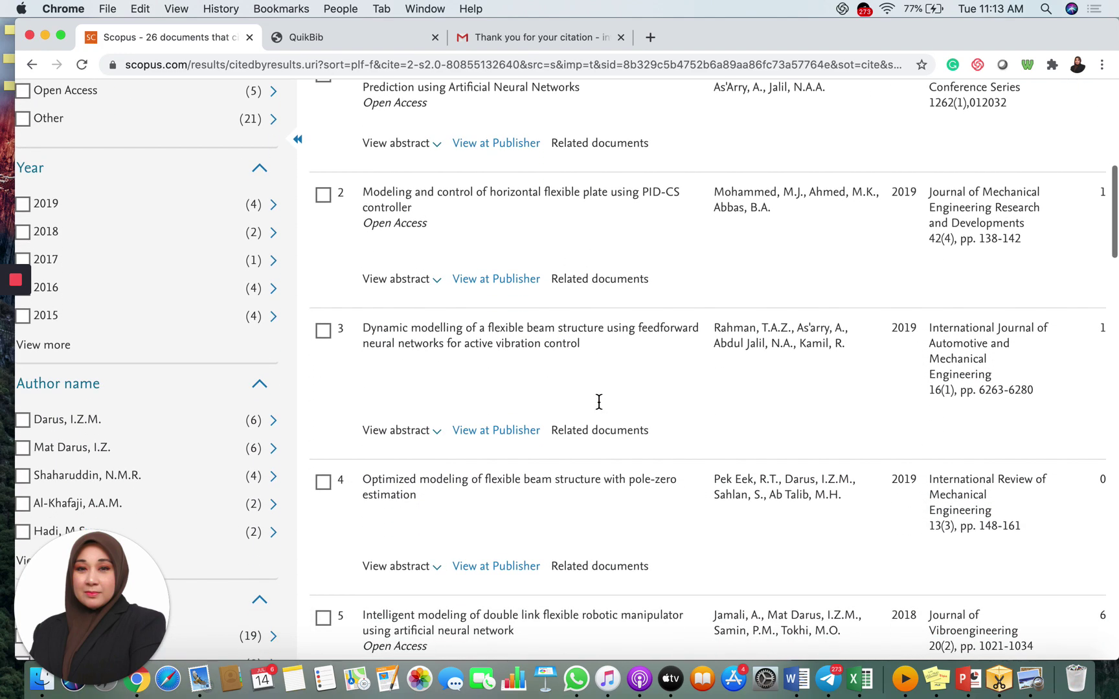
{"action": "scroll", "coordinate": [599, 402], "scroll_direction": "down", "scroll_amount": 8}
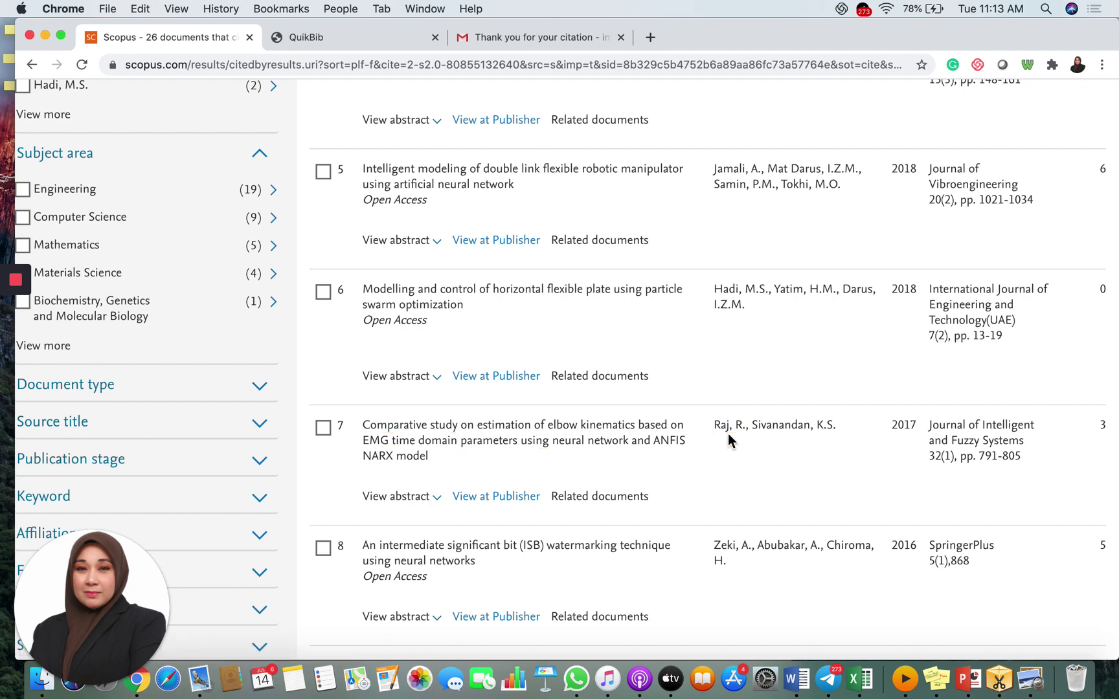
Step: Open the 2017 elbow kinematics EMG study and copy its first author's e-mail address
{"action": "left_click", "coordinate": [575, 438]}
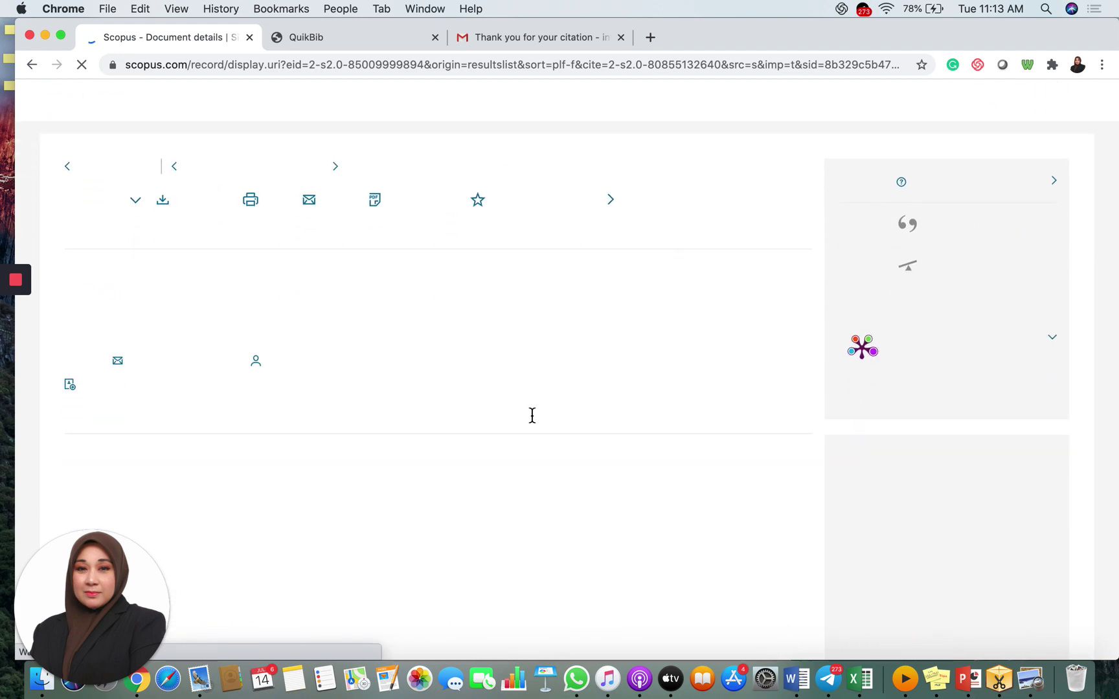
{"action": "scroll", "coordinate": [532, 415], "scroll_direction": "down", "scroll_amount": 4}
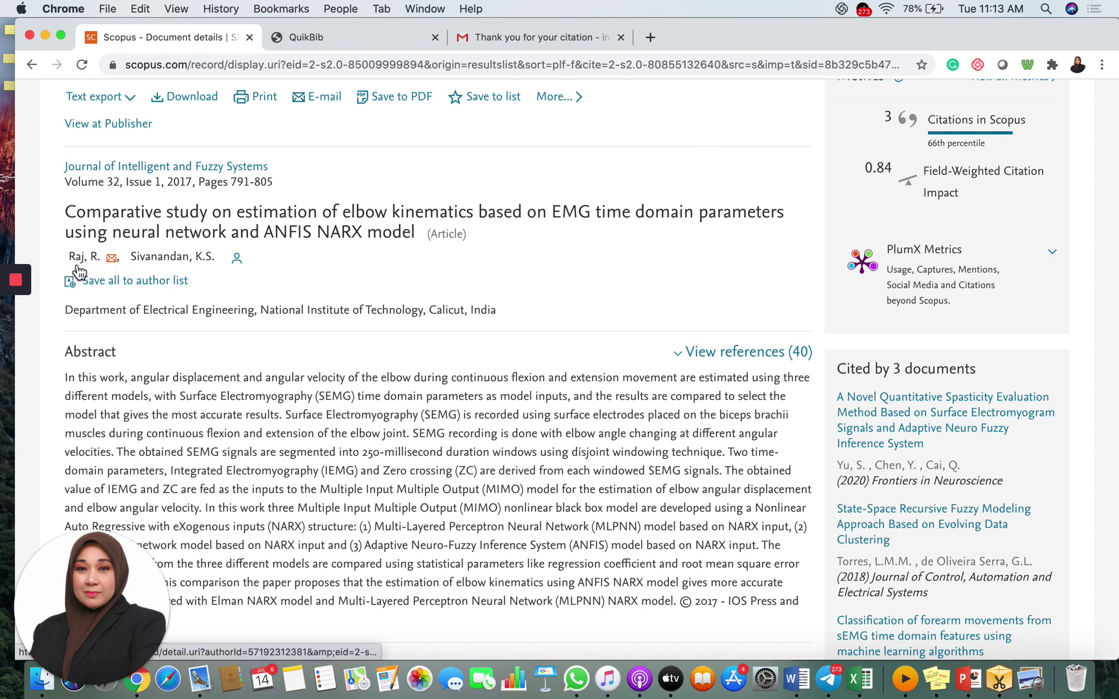
{"action": "right_click", "coordinate": [112, 261]}
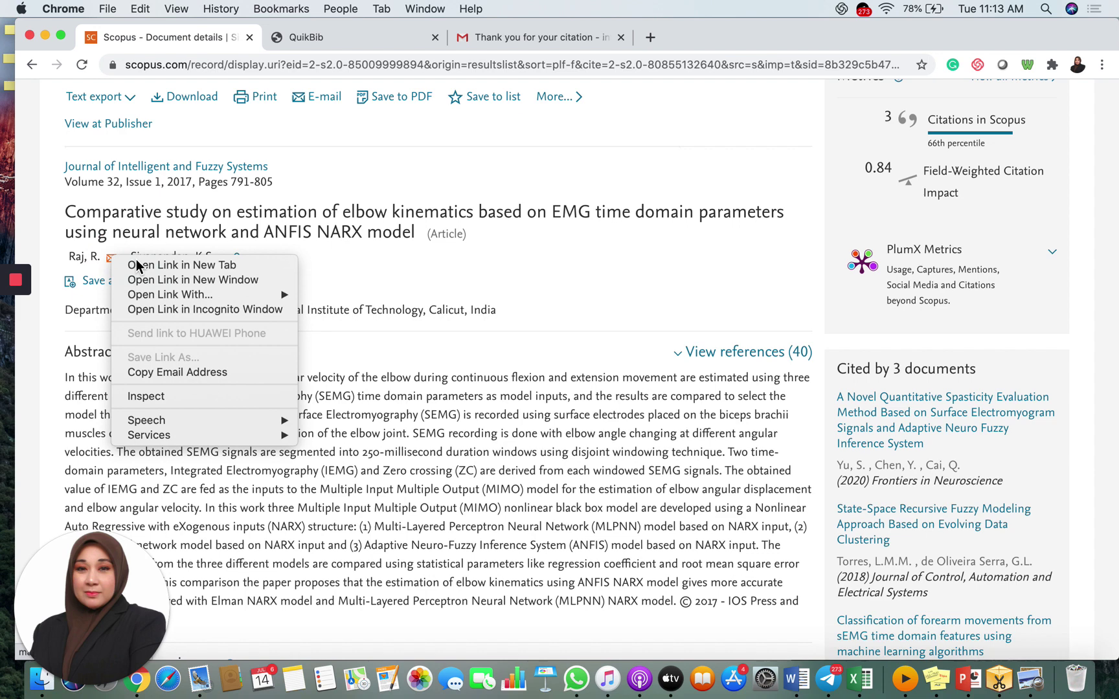
{"action": "left_click", "coordinate": [172, 373]}
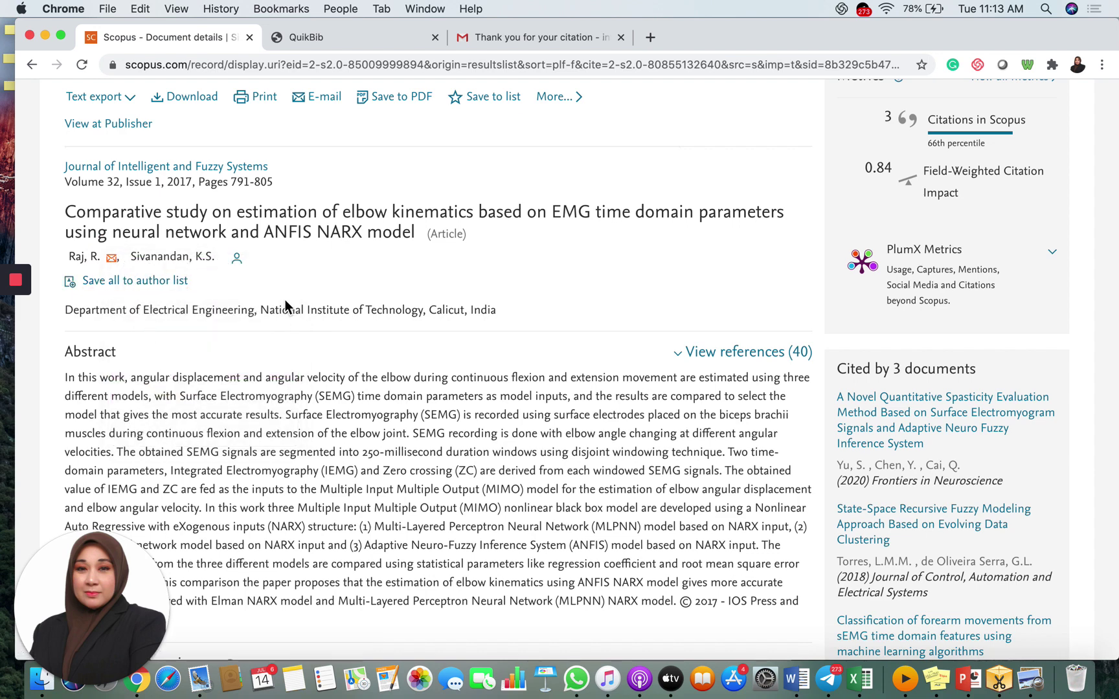
Step: Paste the copied author e-mail as the draft's recipient and place the cursor at the greeting's XX
{"action": "left_click", "coordinate": [522, 39]}
{"action": "left_click", "coordinate": [258, 156]}
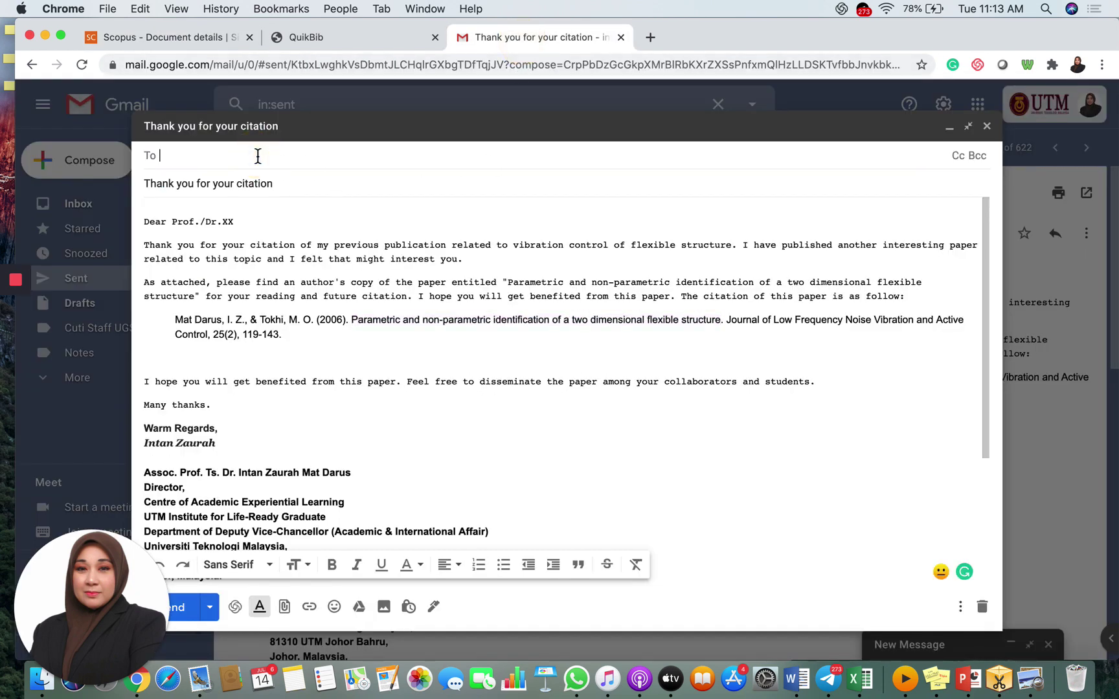
{"action": "key", "text": "super+v"}
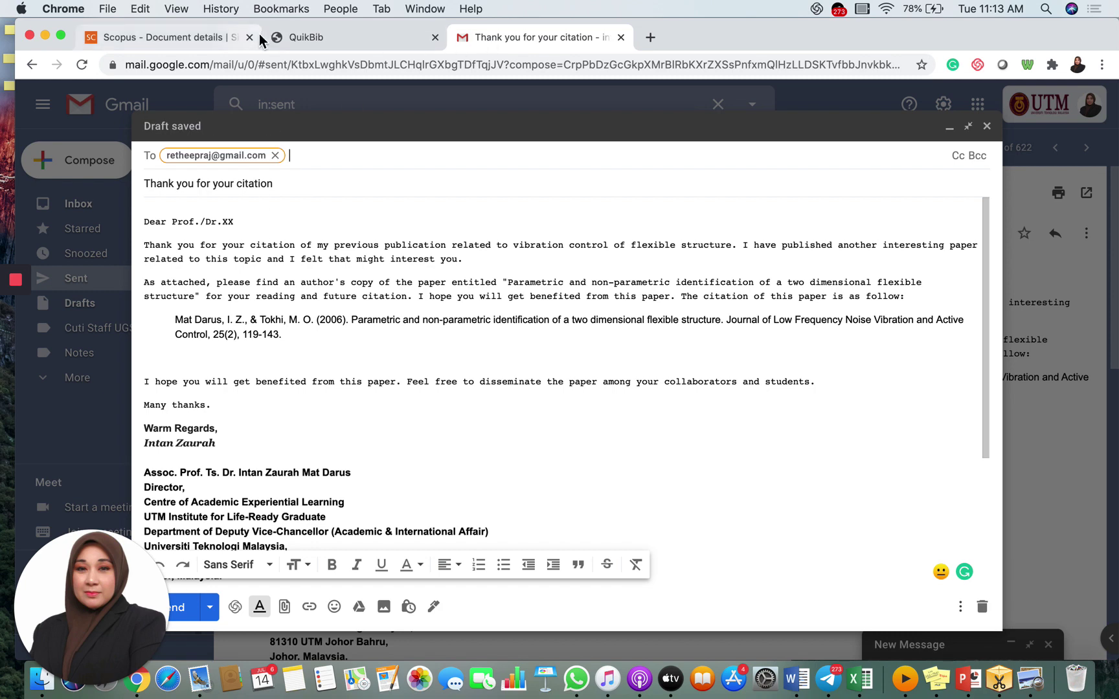
{"action": "left_click", "coordinate": [179, 38]}
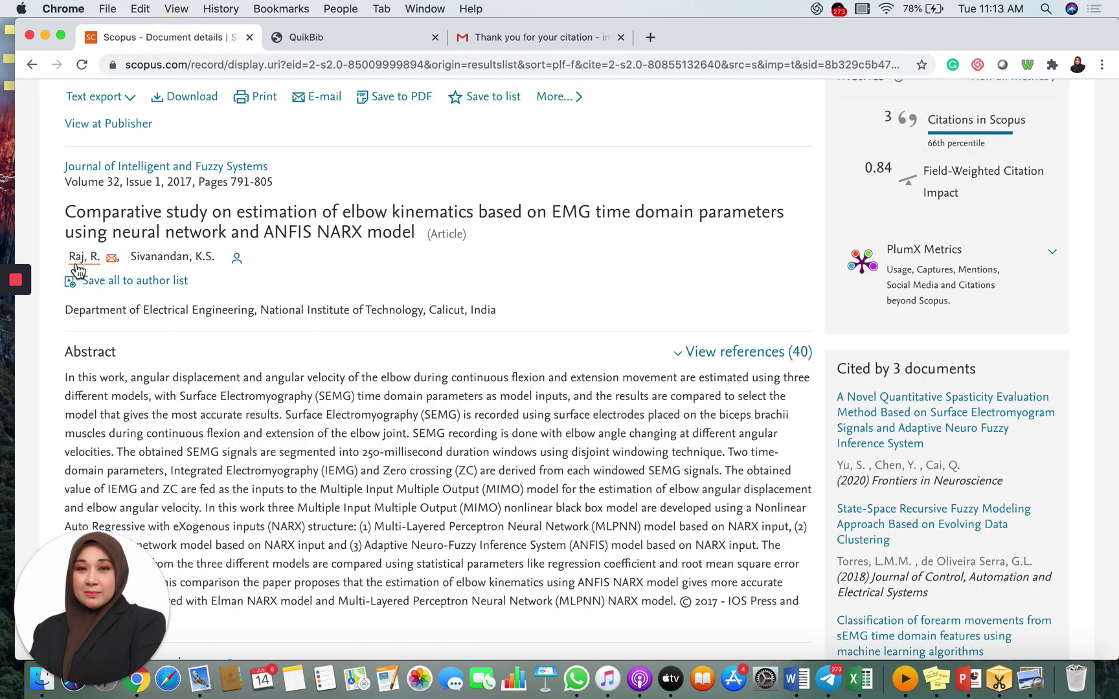
{"action": "left_click", "coordinate": [544, 40]}
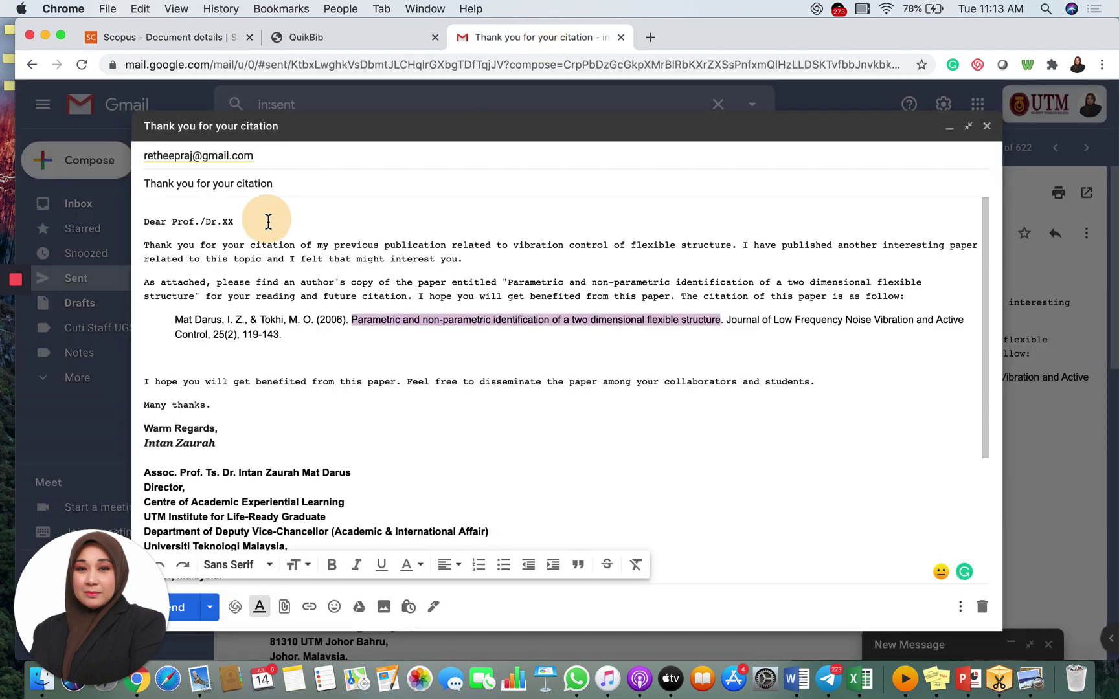
{"action": "left_click", "coordinate": [249, 222]}
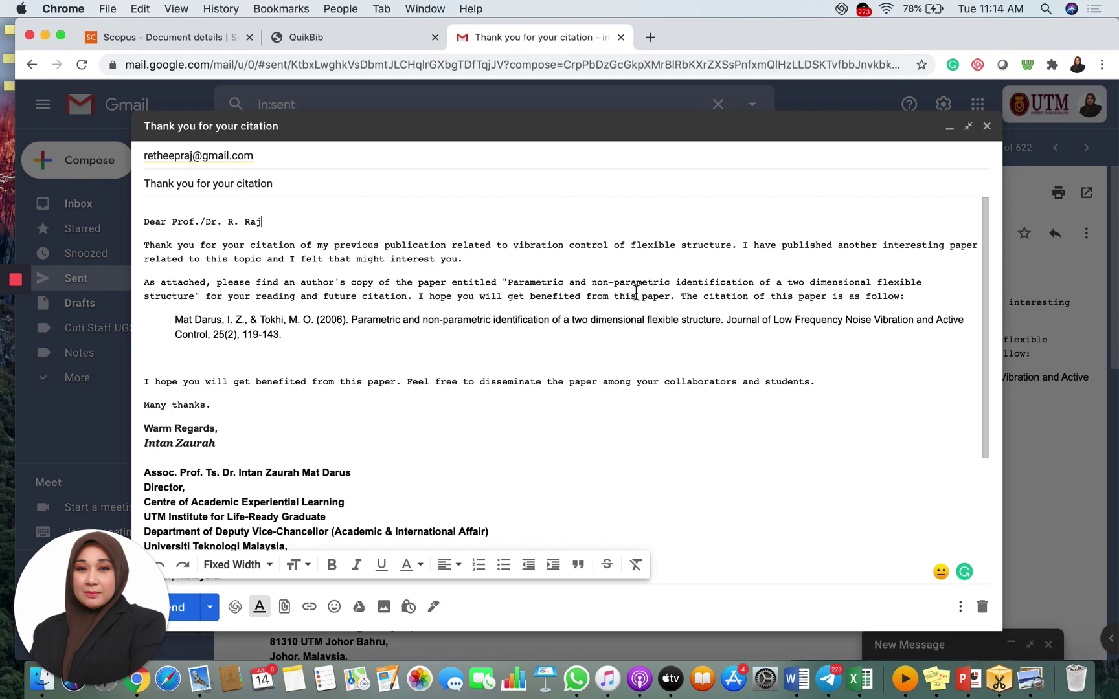
Step: Check the paper title, APA citation and attached PDF, then send the thank-you email to the citing author
{"action": "left_click_drag", "start_coordinate": [507, 283], "coordinate": [587, 333]}
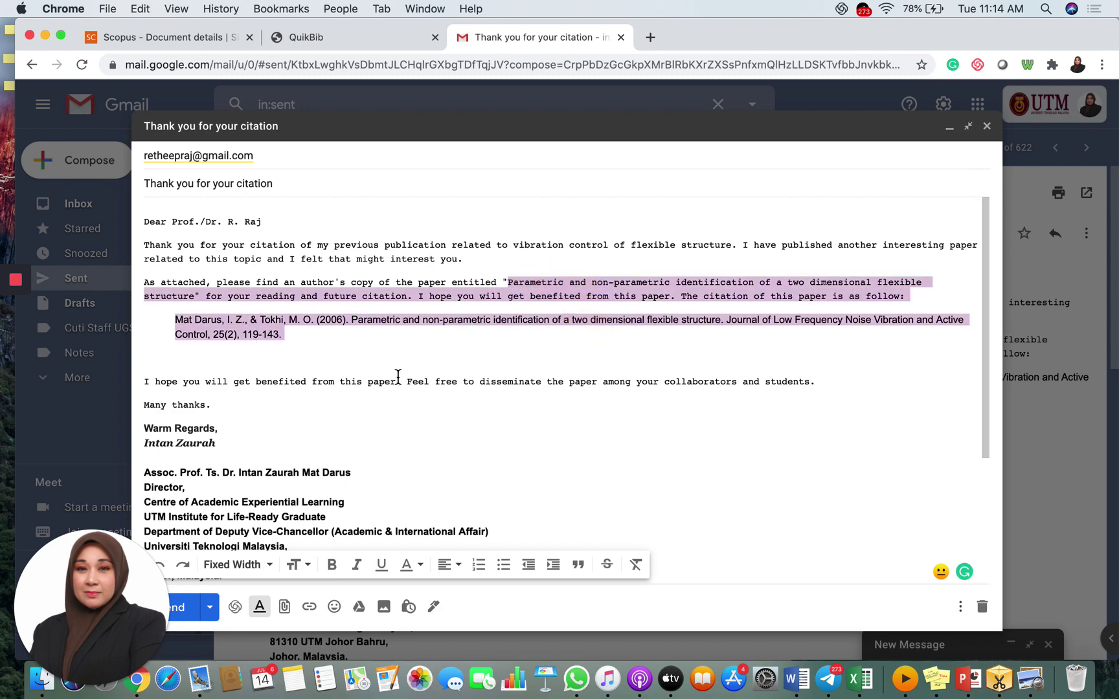
{"action": "scroll", "coordinate": [398, 377], "scroll_direction": "down", "scroll_amount": 1}
{"action": "scroll", "coordinate": [398, 376], "scroll_direction": "down", "scroll_amount": 2}
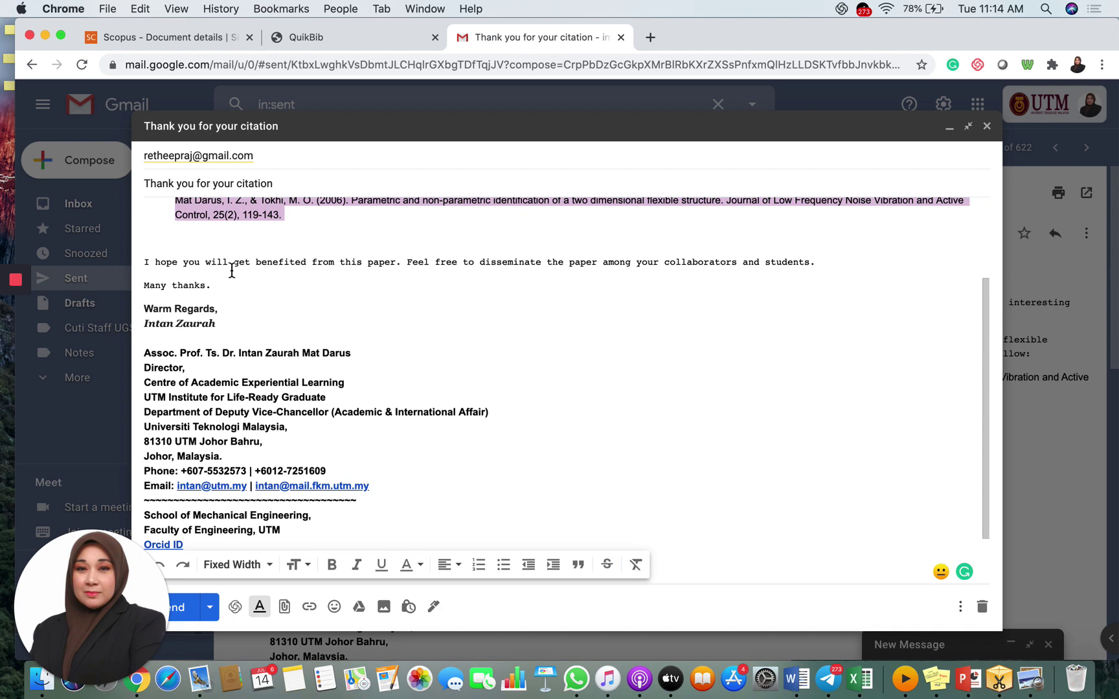
{"action": "scroll", "coordinate": [352, 396], "scroll_direction": "down", "scroll_amount": 2}
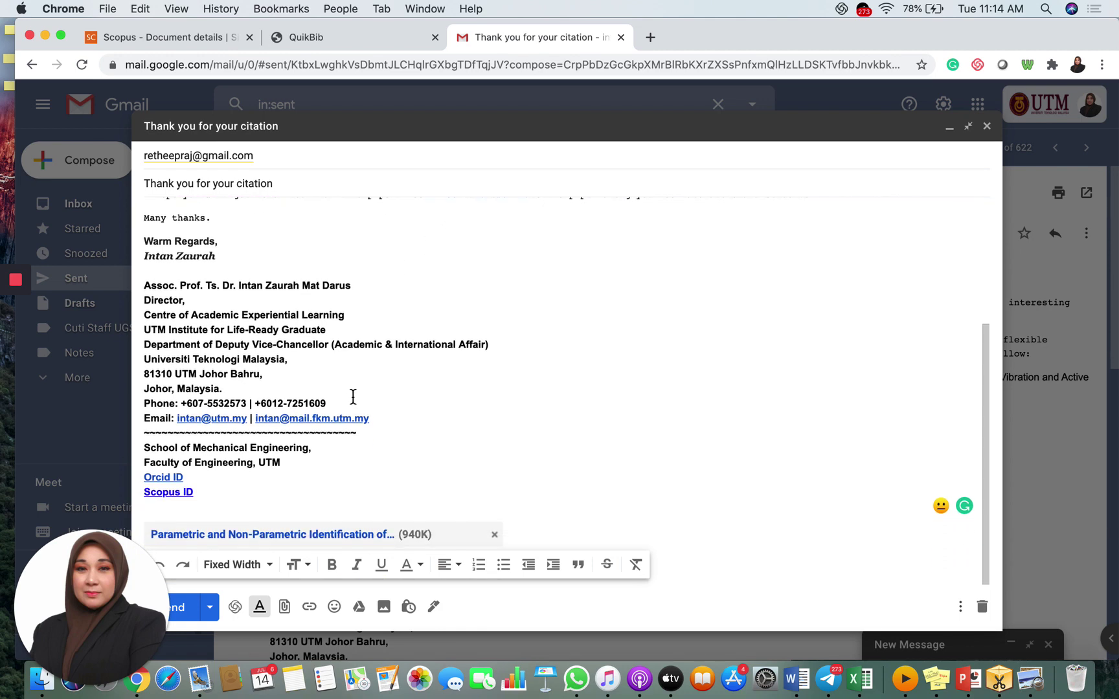
{"action": "scroll", "coordinate": [353, 396], "scroll_direction": "up", "scroll_amount": 3}
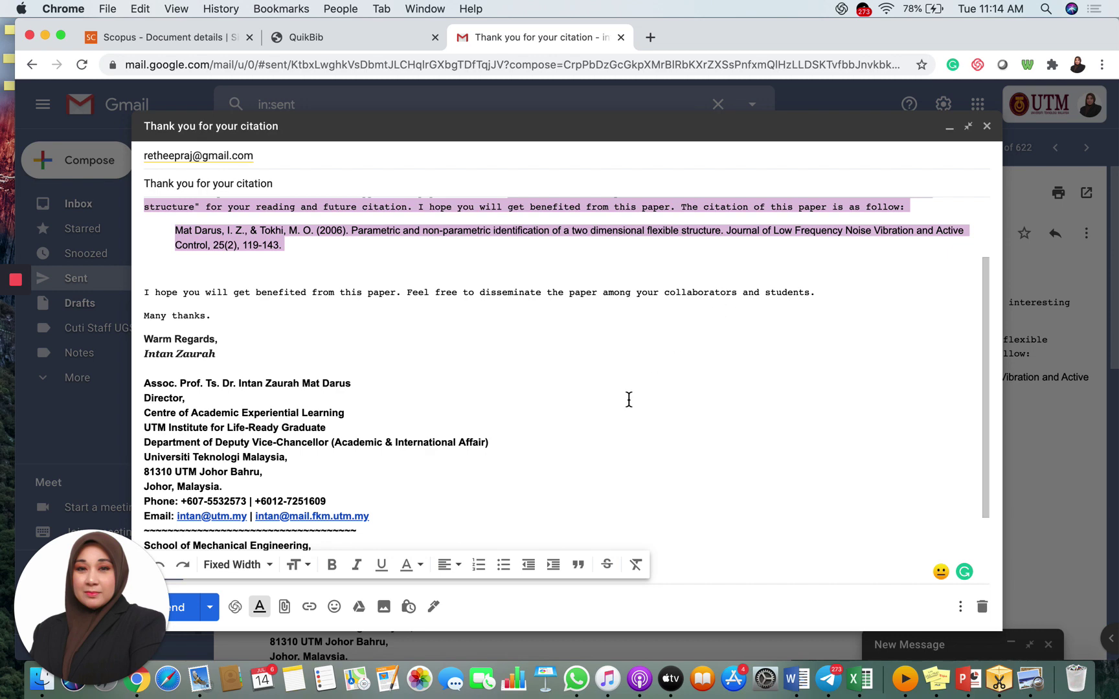
{"action": "scroll", "coordinate": [628, 400], "scroll_direction": "down", "scroll_amount": 3}
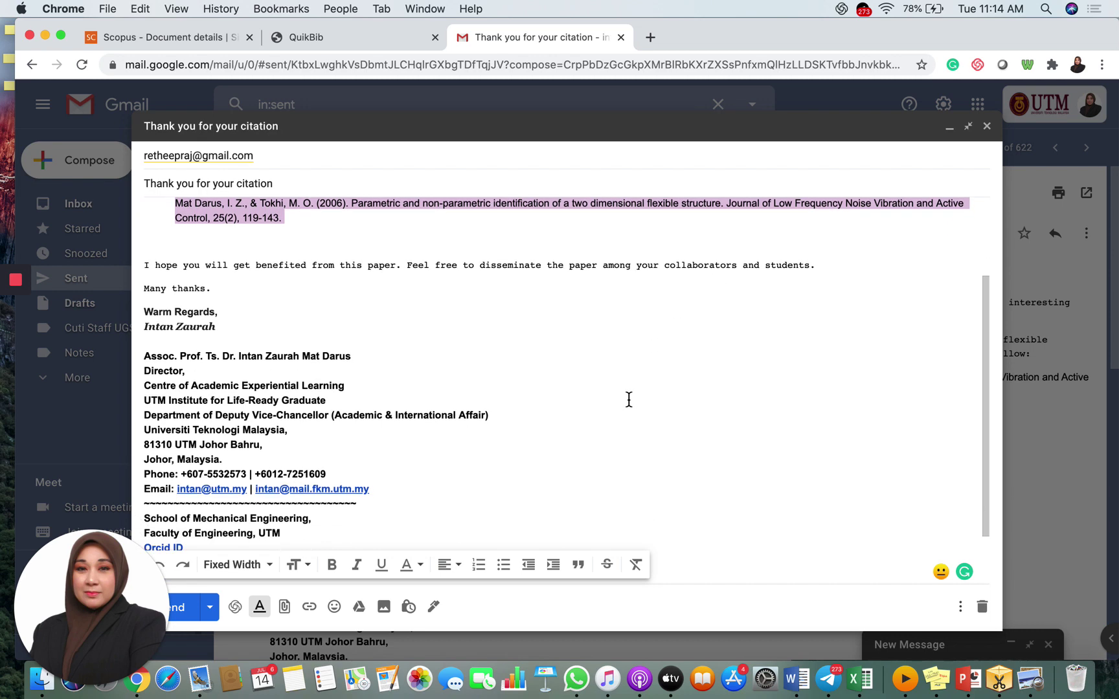
{"action": "left_click", "coordinate": [188, 614]}
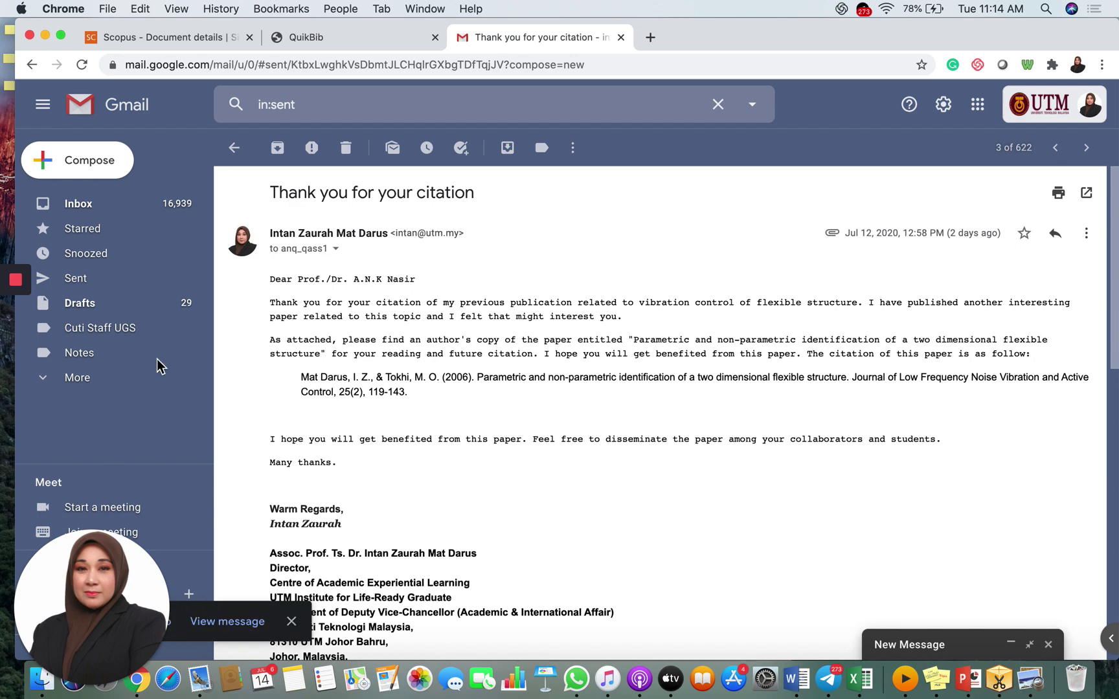
Step: Return to Scopus's 26 citing documents, briefly viewing result 8, the 2016 ISB watermarking paper
{"action": "left_click", "coordinate": [173, 40]}
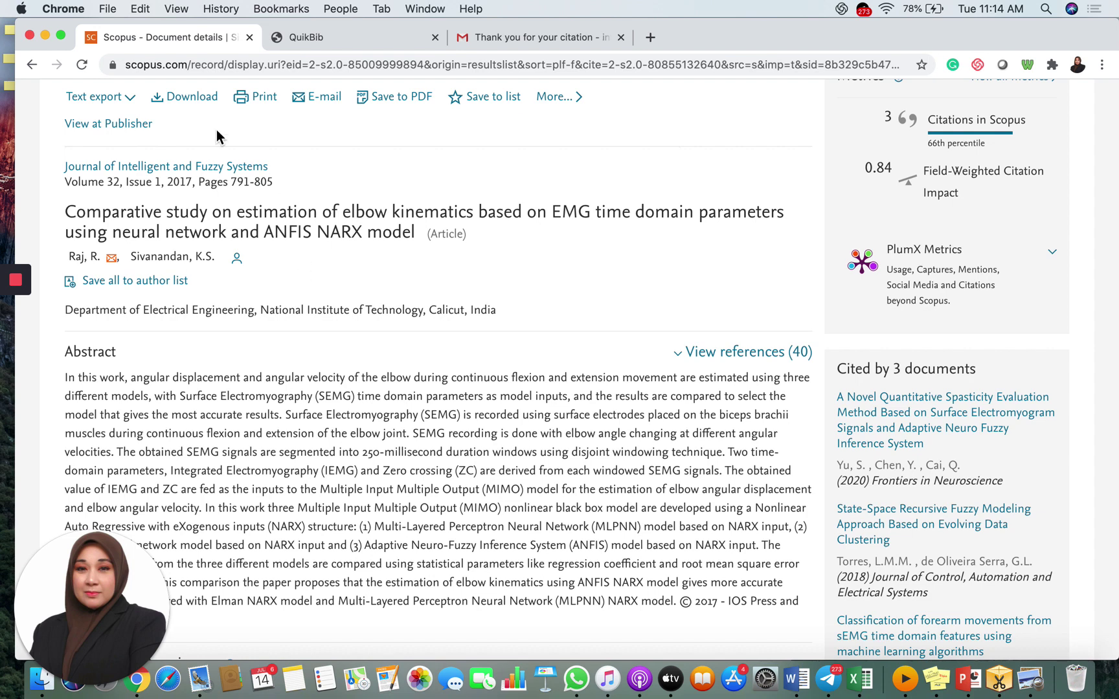
{"action": "left_click", "coordinate": [32, 65]}
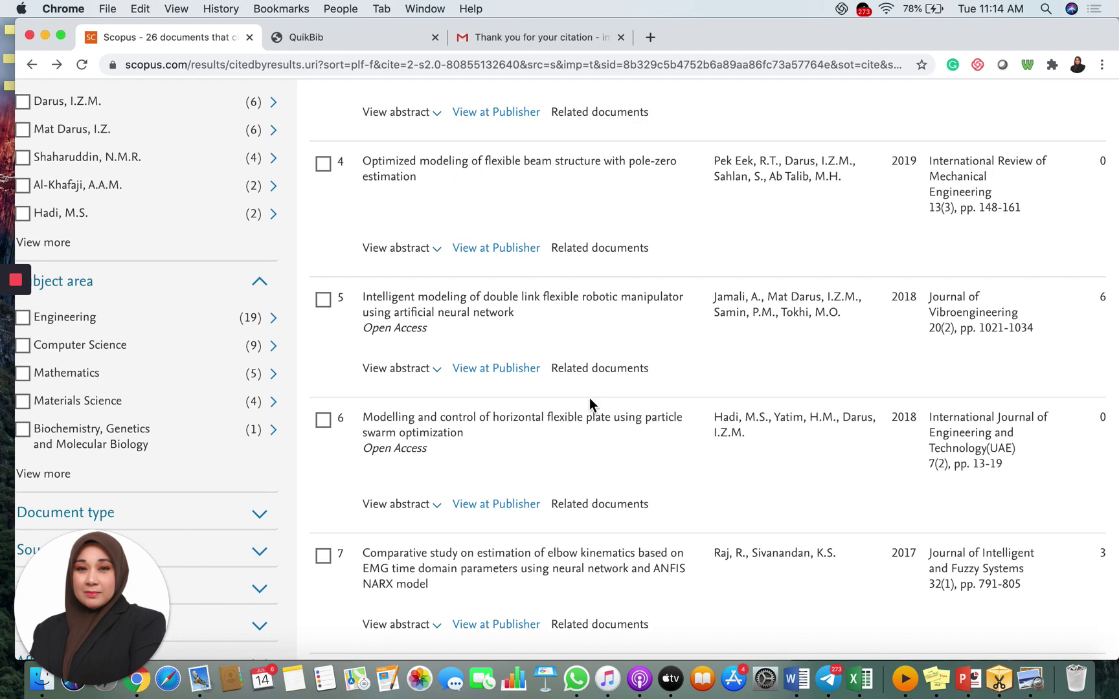
{"action": "scroll", "coordinate": [589, 397], "scroll_direction": "down", "scroll_amount": 5}
{"action": "scroll", "coordinate": [590, 397], "scroll_direction": "down", "scroll_amount": 1}
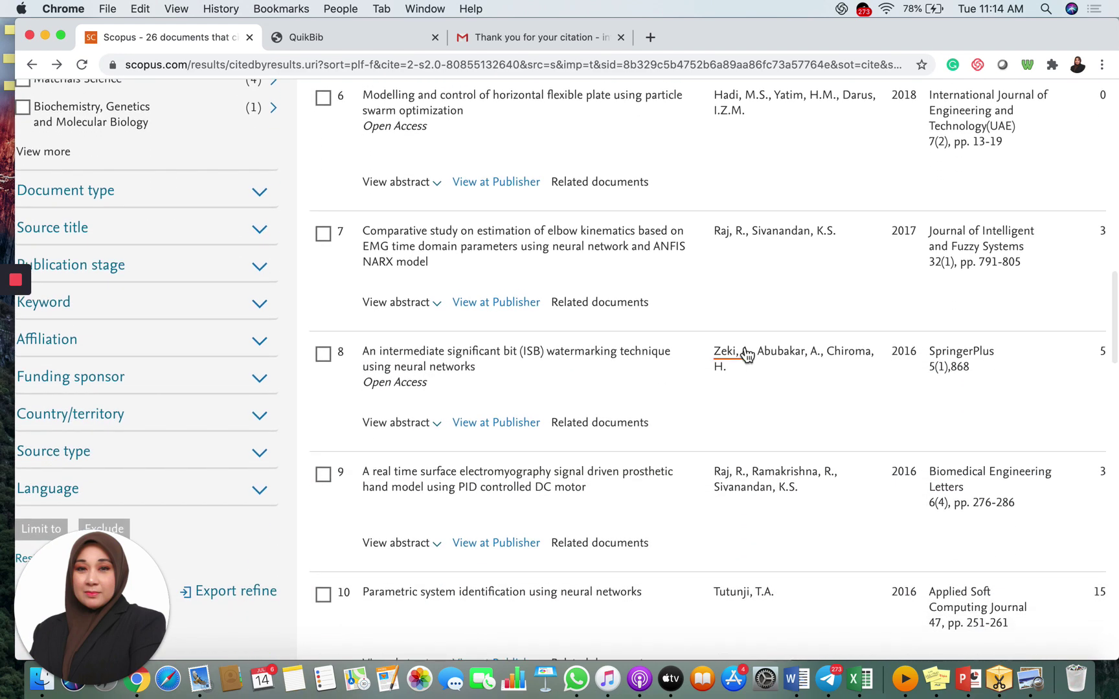
{"action": "left_click", "coordinate": [592, 356]}
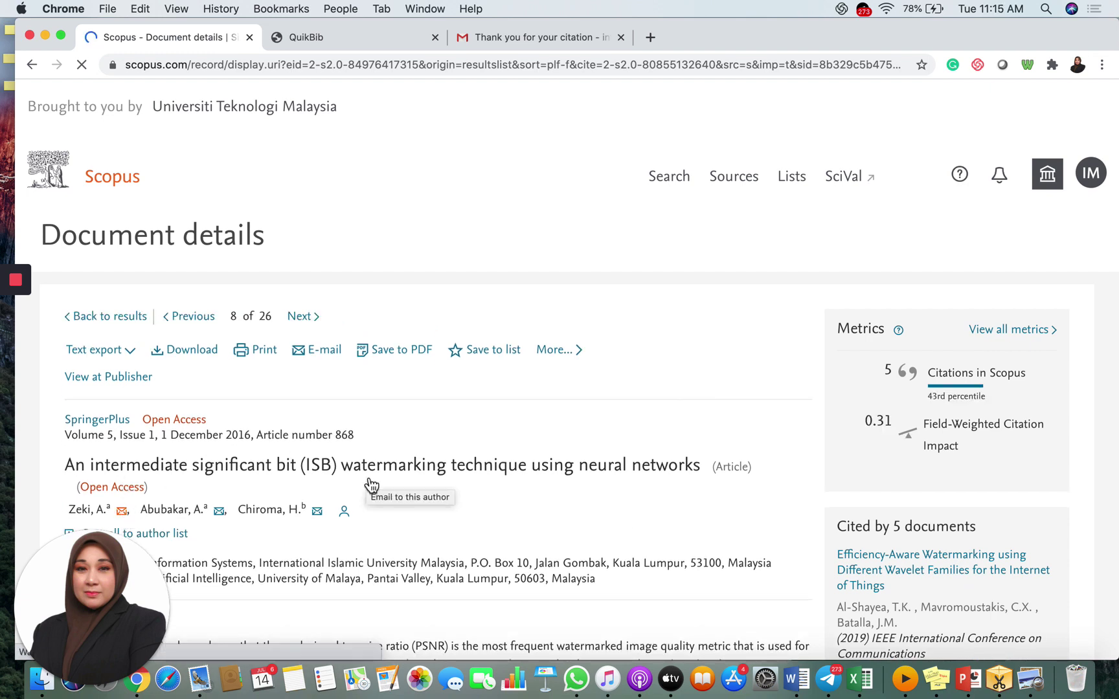
{"action": "left_click", "coordinate": [33, 70]}
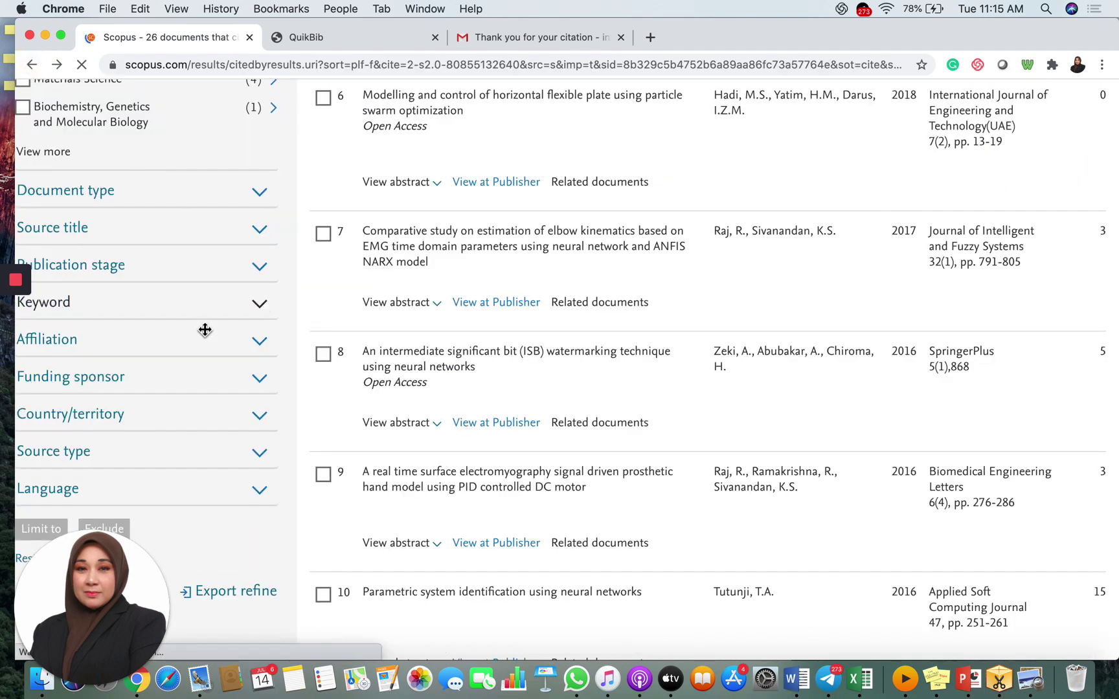
Step: Go back to the author's h-index analysis showing h-index 14 and browse the citation-ranked documents
{"action": "left_click", "coordinate": [32, 65]}
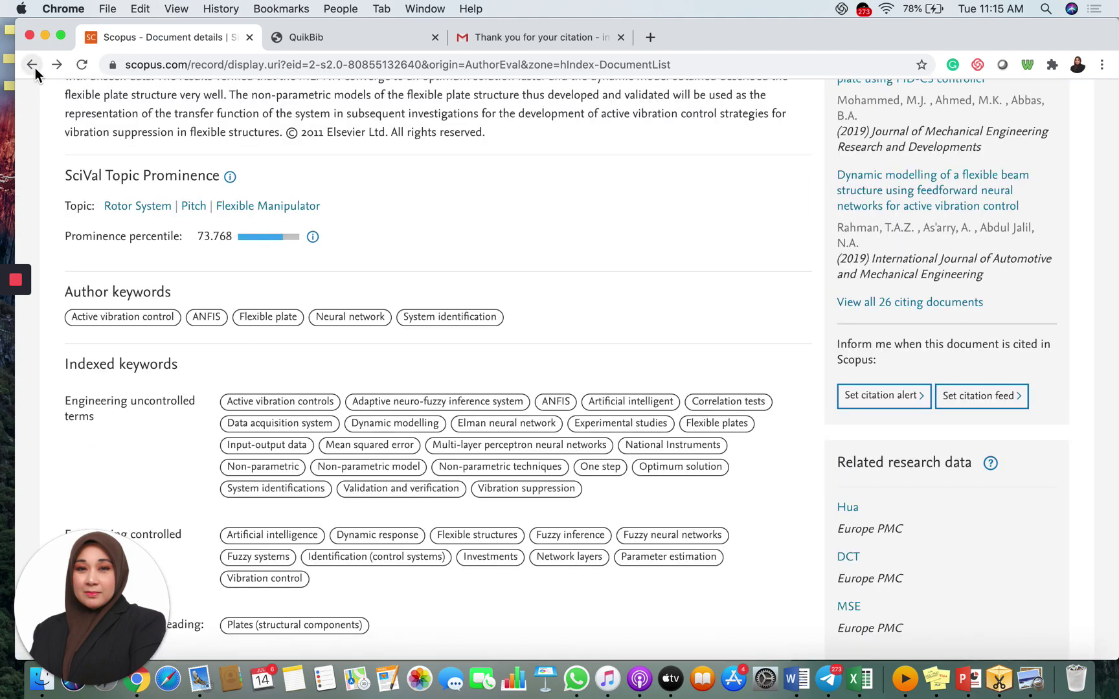
{"action": "left_click", "coordinate": [33, 67]}
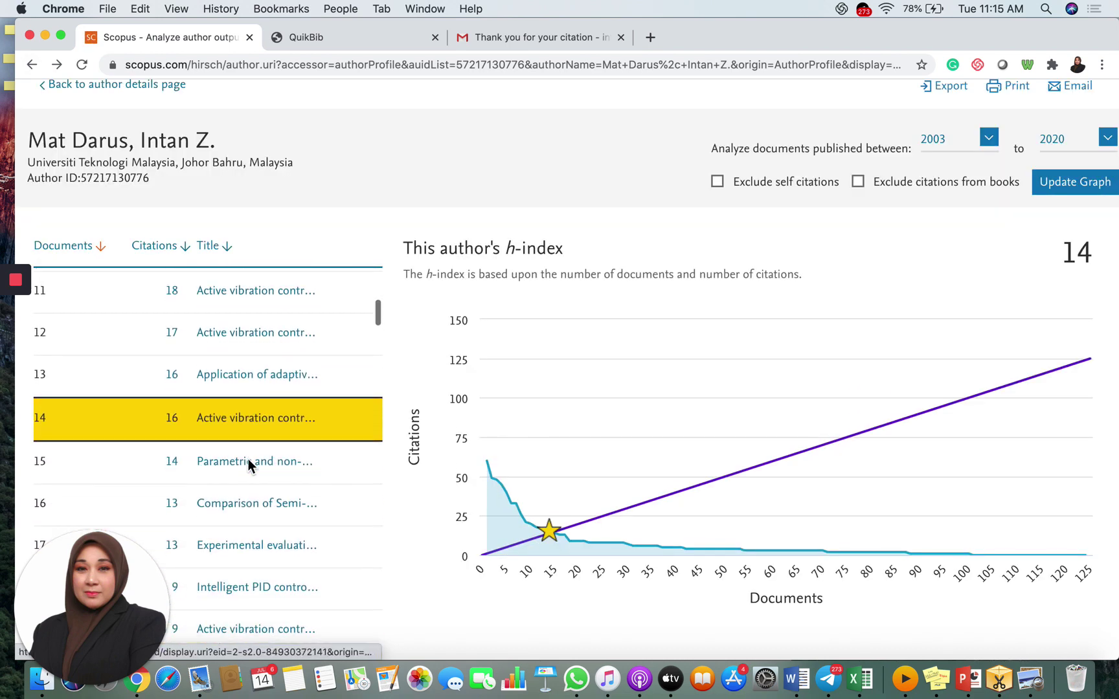
{"action": "scroll", "coordinate": [191, 466], "scroll_direction": "down", "scroll_amount": 2}
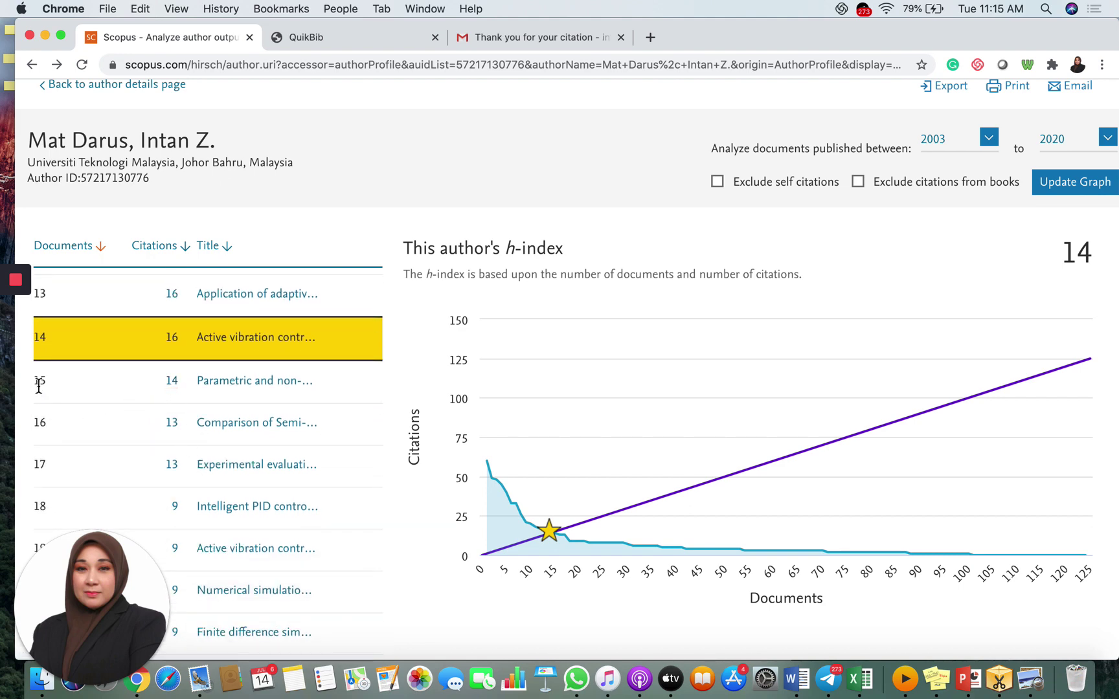
{"action": "scroll", "coordinate": [217, 368], "scroll_direction": "up", "scroll_amount": 10}
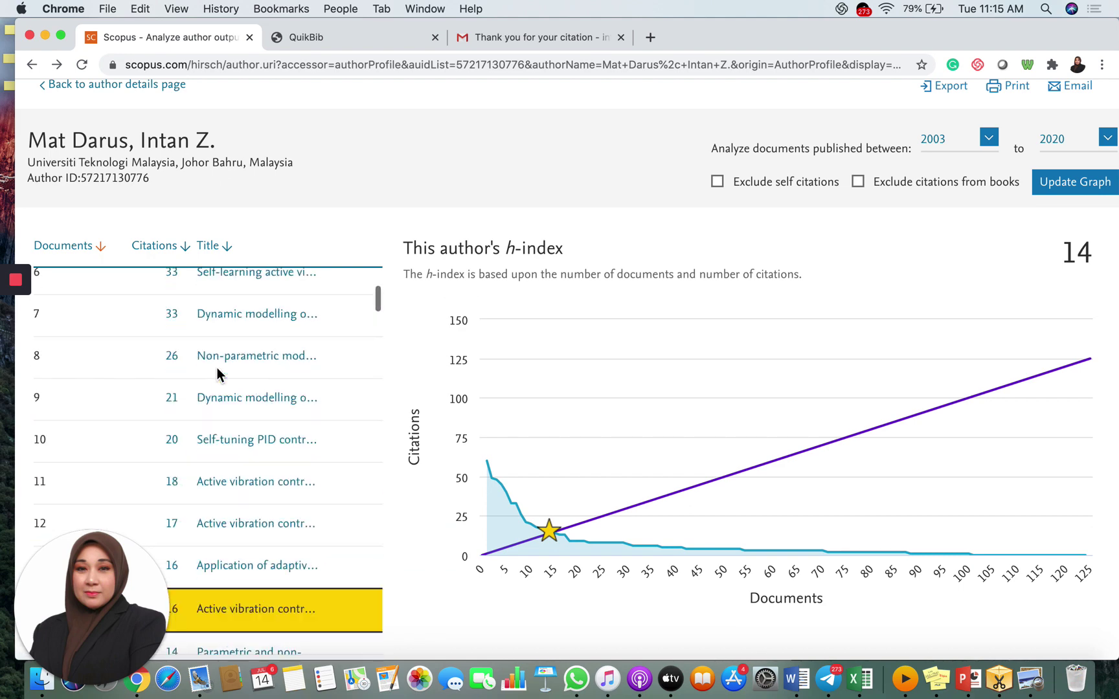